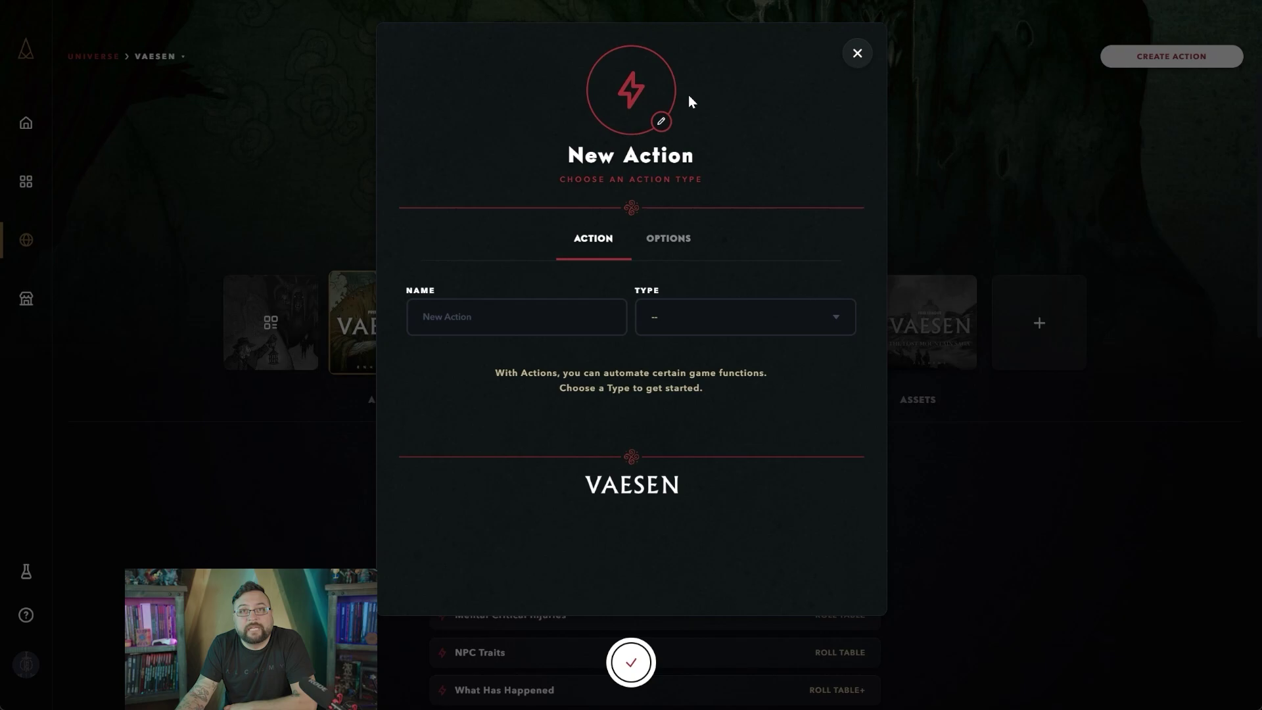
# - Set the new action's type to Dice Pool
pyautogui.click(474, 316)
pyautogui.click(827, 318)
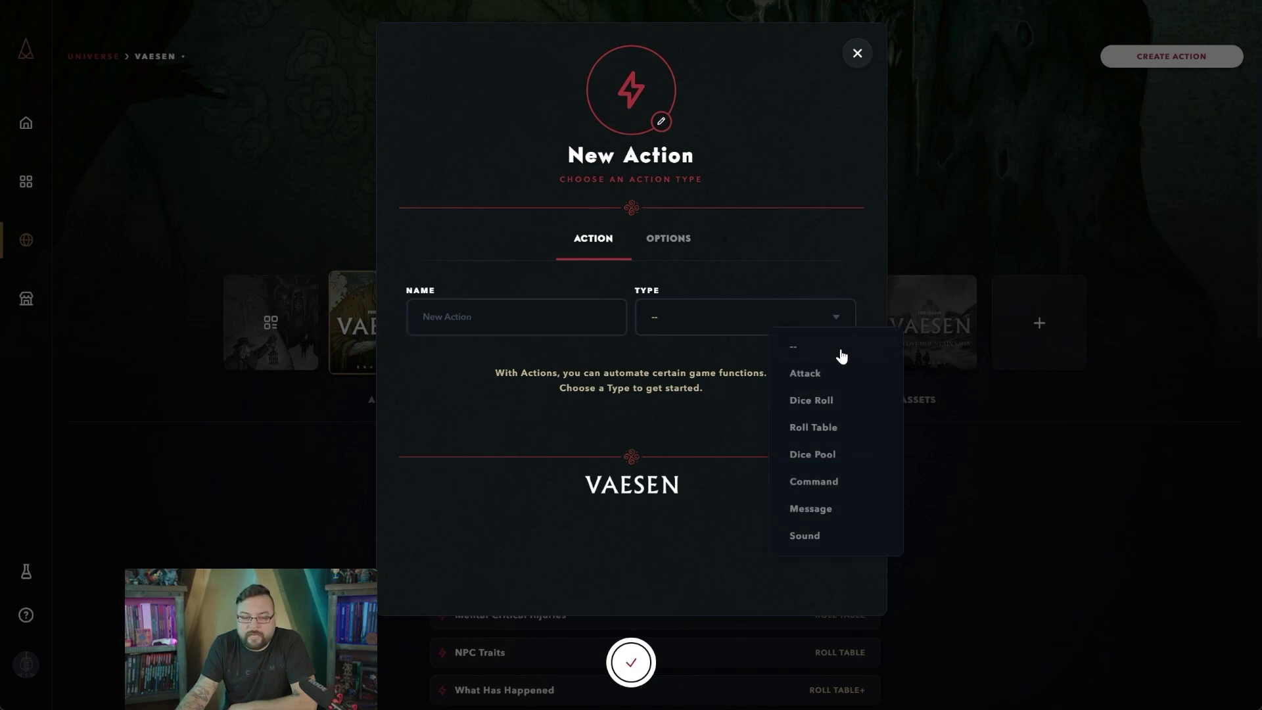
pyautogui.click(847, 460)
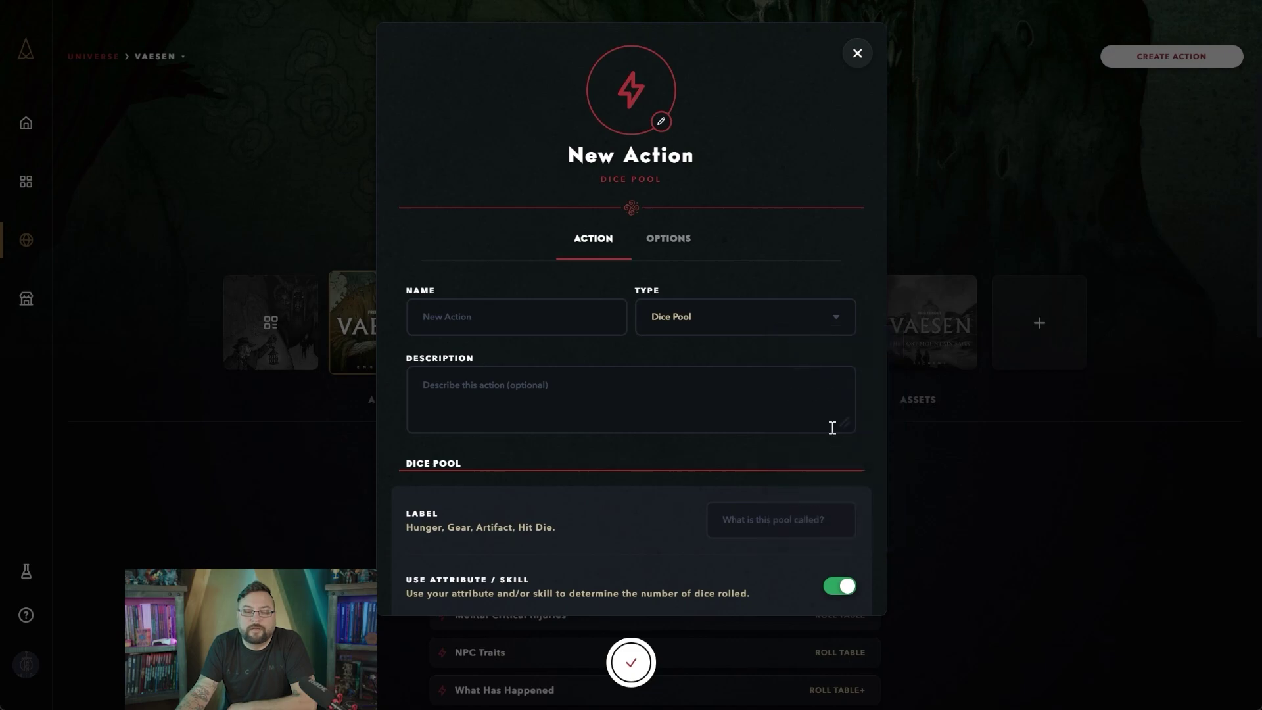
# - Review the dice pool's description, label, attribute and skill settings, including the available skill options
pyautogui.scroll(-2, 608, 326)
pyautogui.click(609, 326)
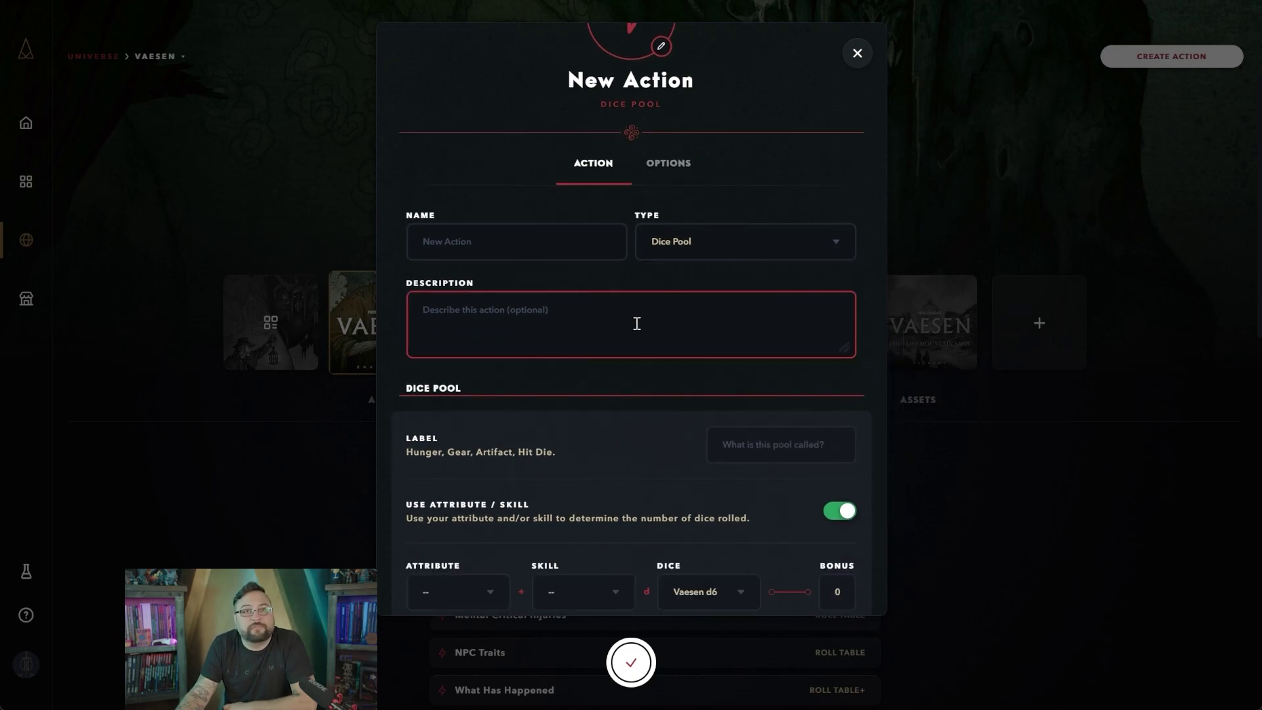
pyautogui.scroll(-2, 636, 323)
pyautogui.click(750, 369)
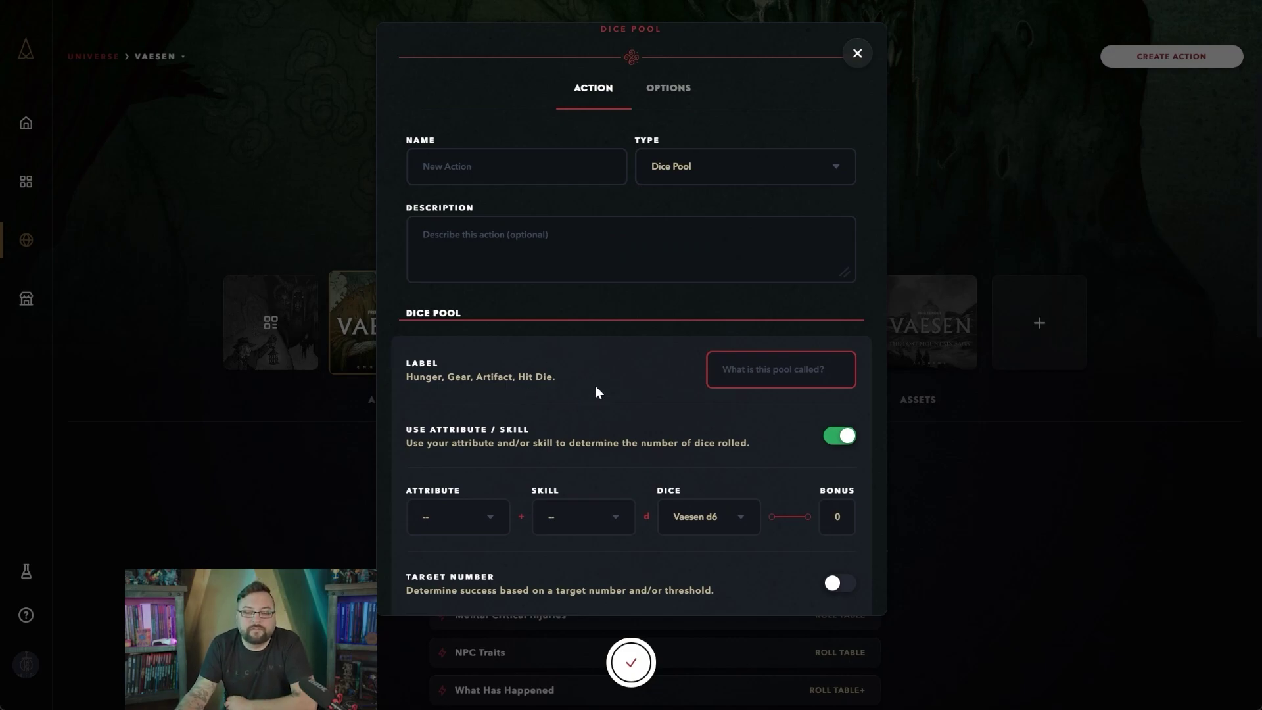
pyautogui.scroll(-2, 594, 385)
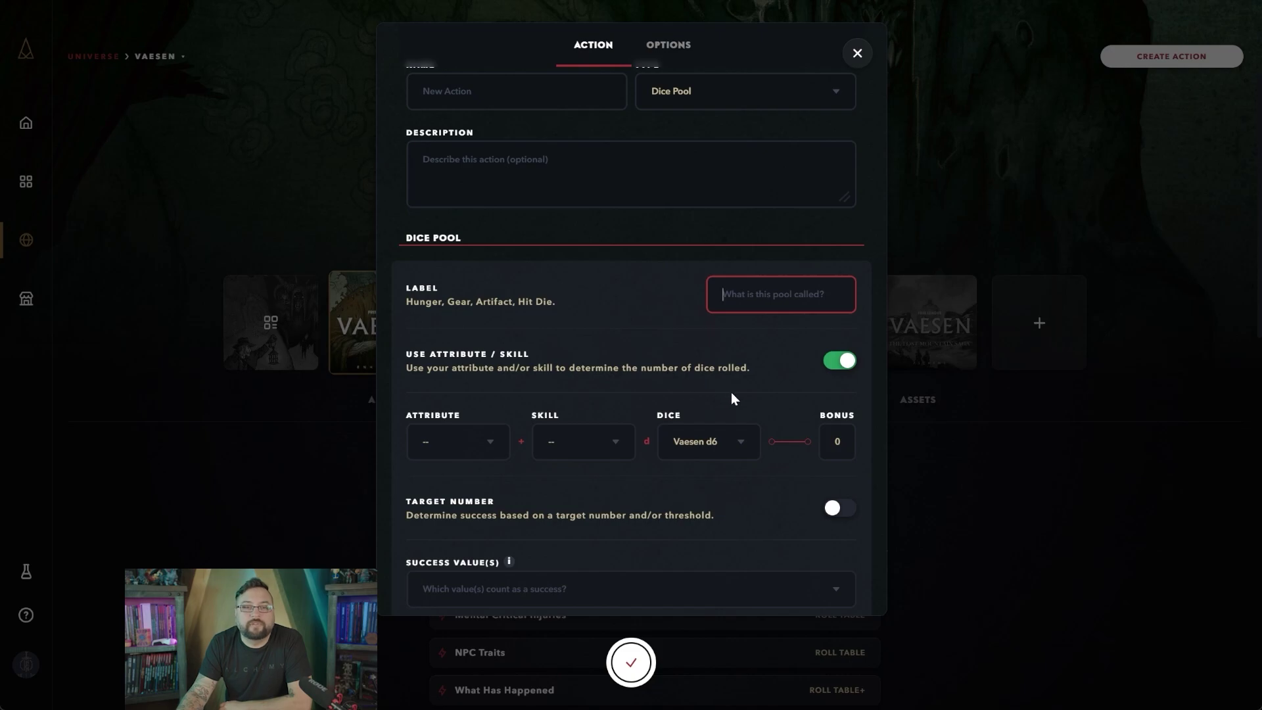
pyautogui.click(493, 443)
pyautogui.click(615, 445)
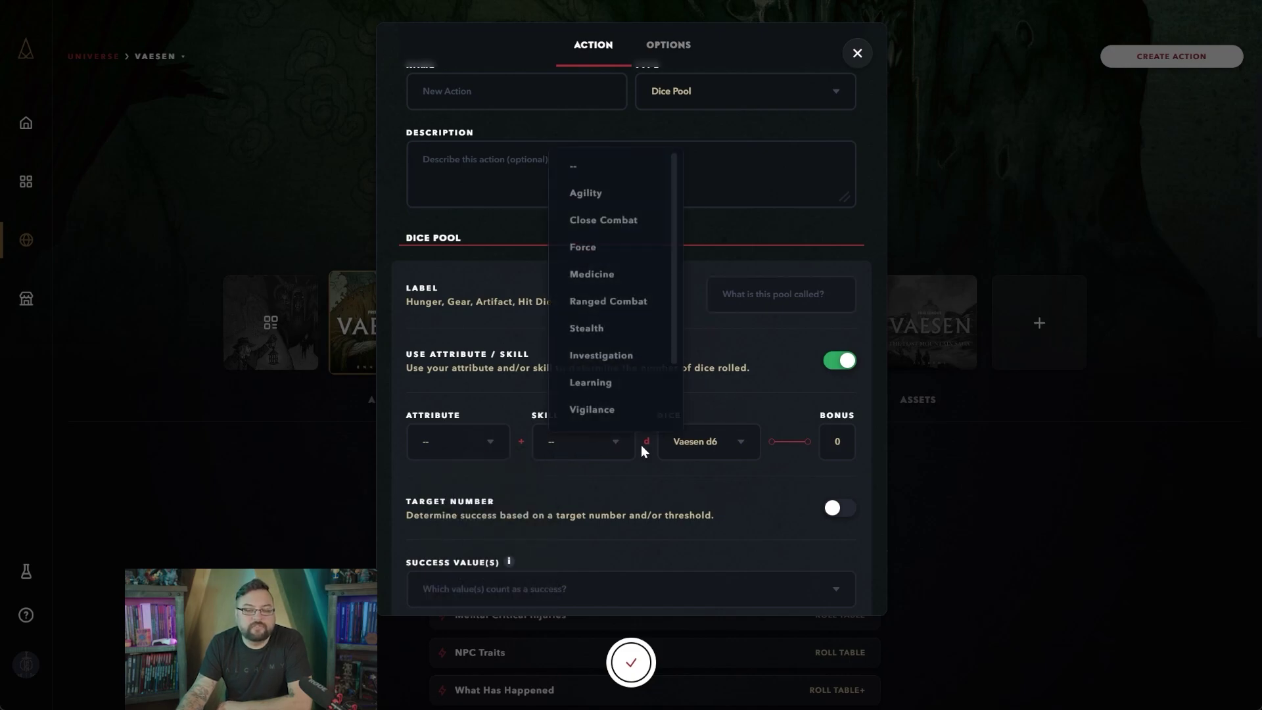
pyautogui.click(675, 484)
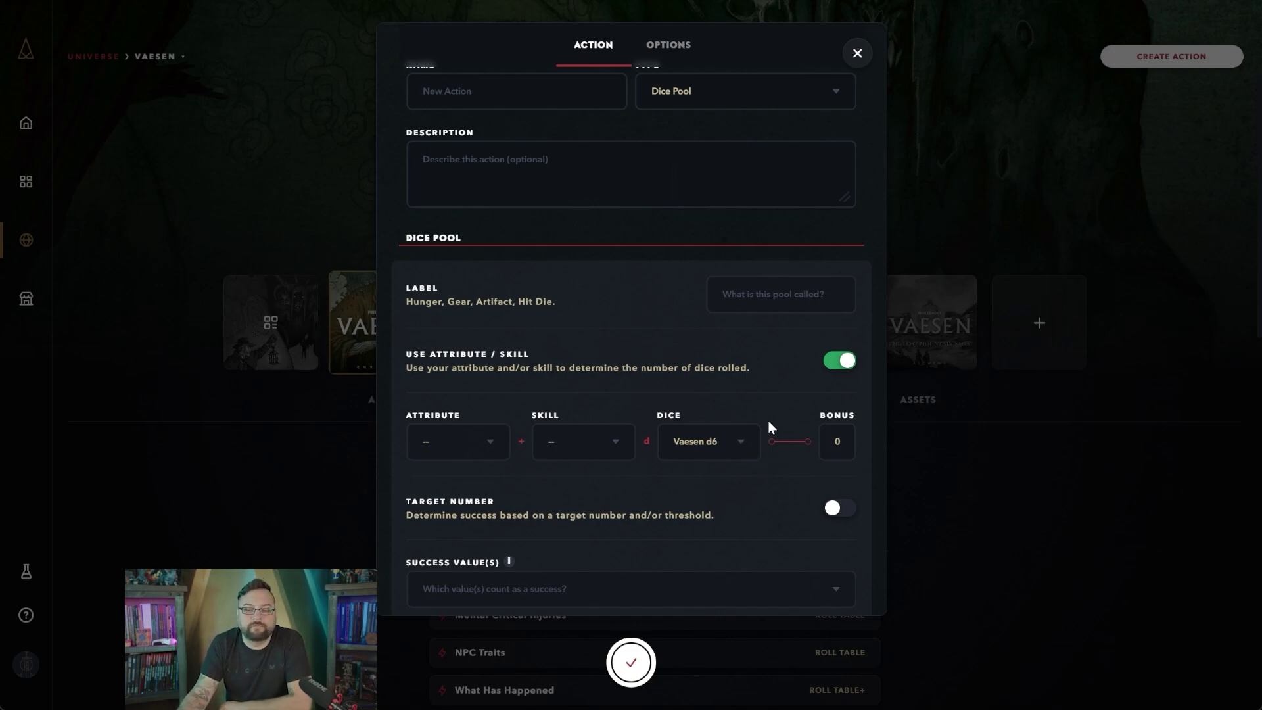
pyautogui.scroll(-1, 794, 404)
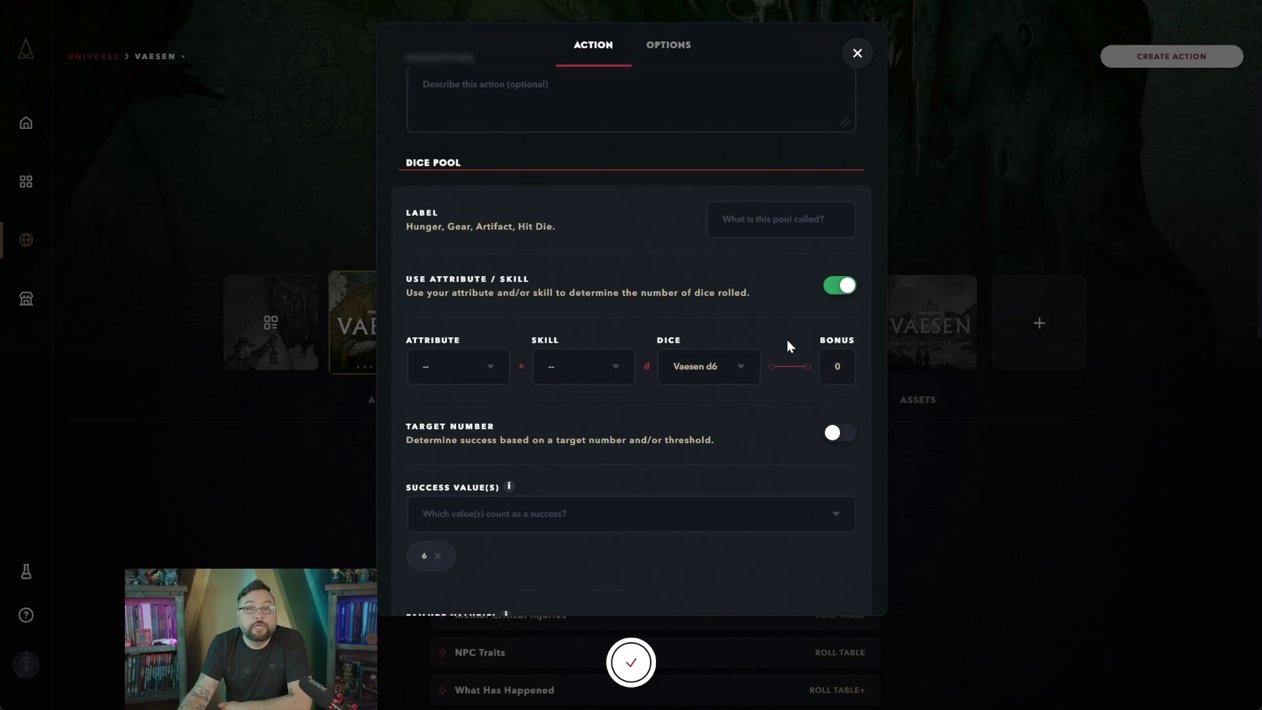
# - Turn Use Attribute / Skill off to try a fixed number of dice, and turn it back on
pyautogui.click(839, 288)
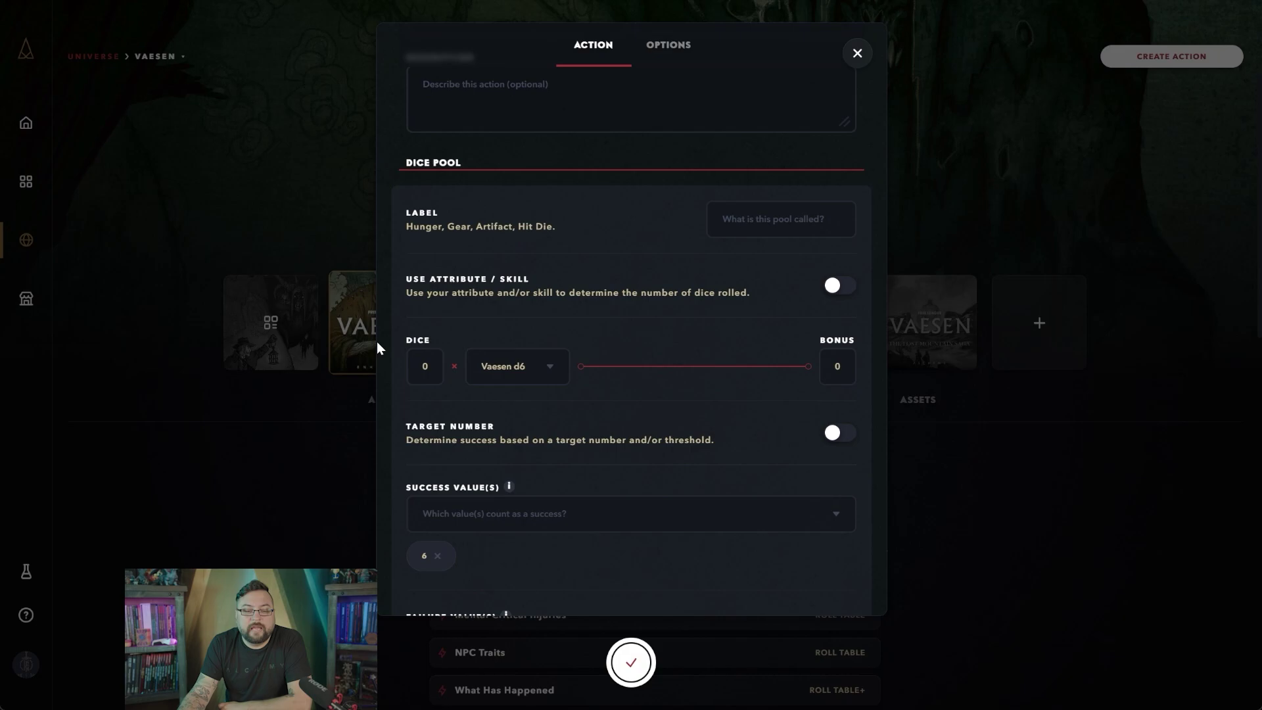
pyautogui.click(434, 355)
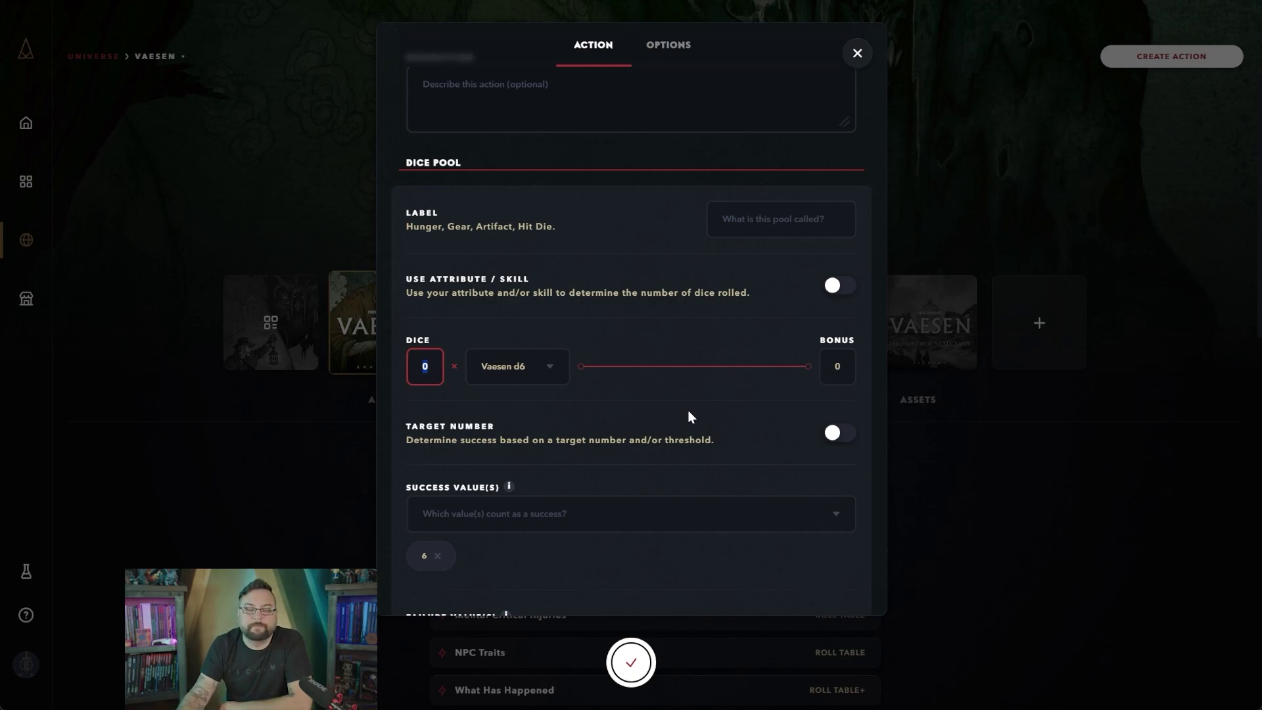
pyautogui.click(840, 287)
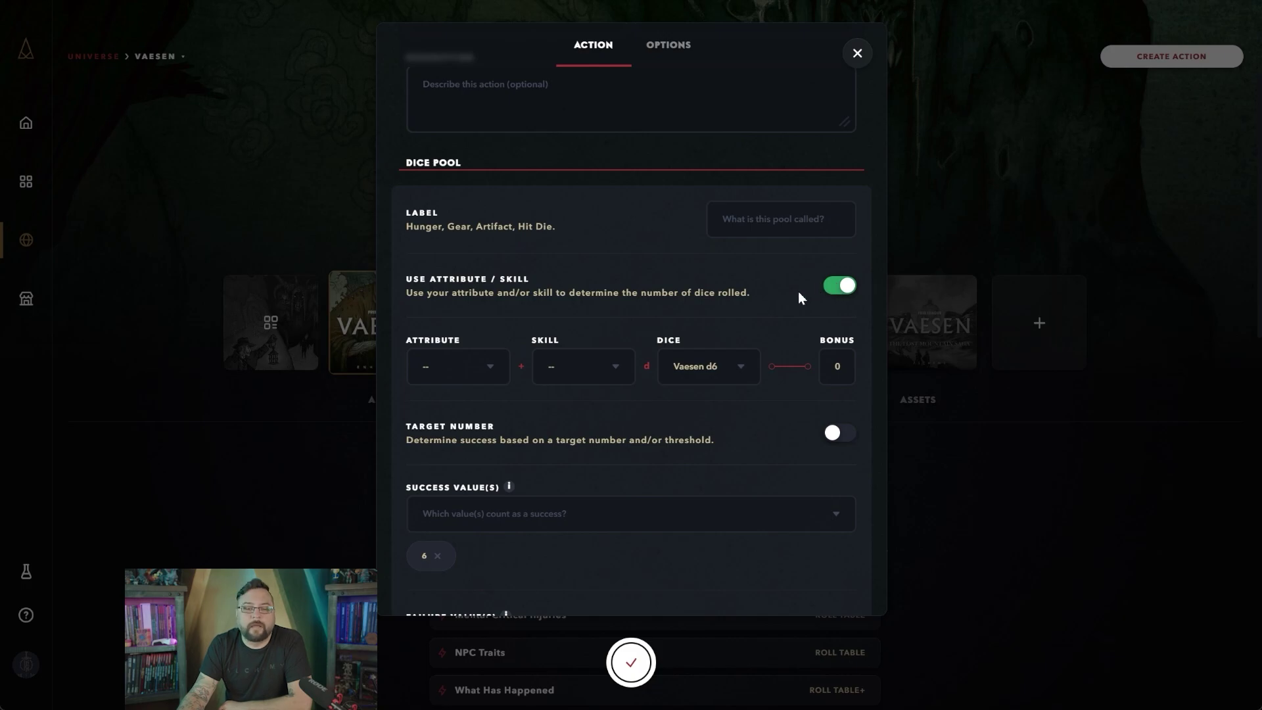
# - Enable the target number for the dice pool and choose Under or Equal as its roll condition
pyautogui.scroll(-2, 798, 290)
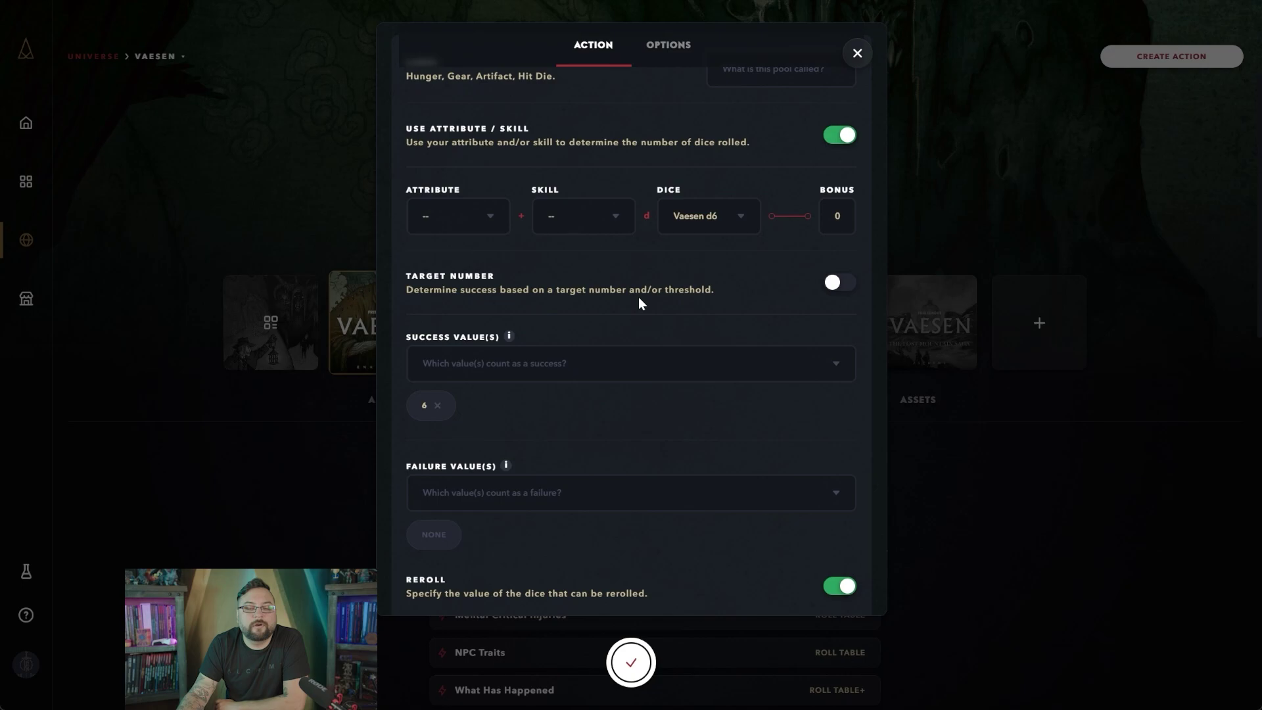
pyautogui.click(832, 285)
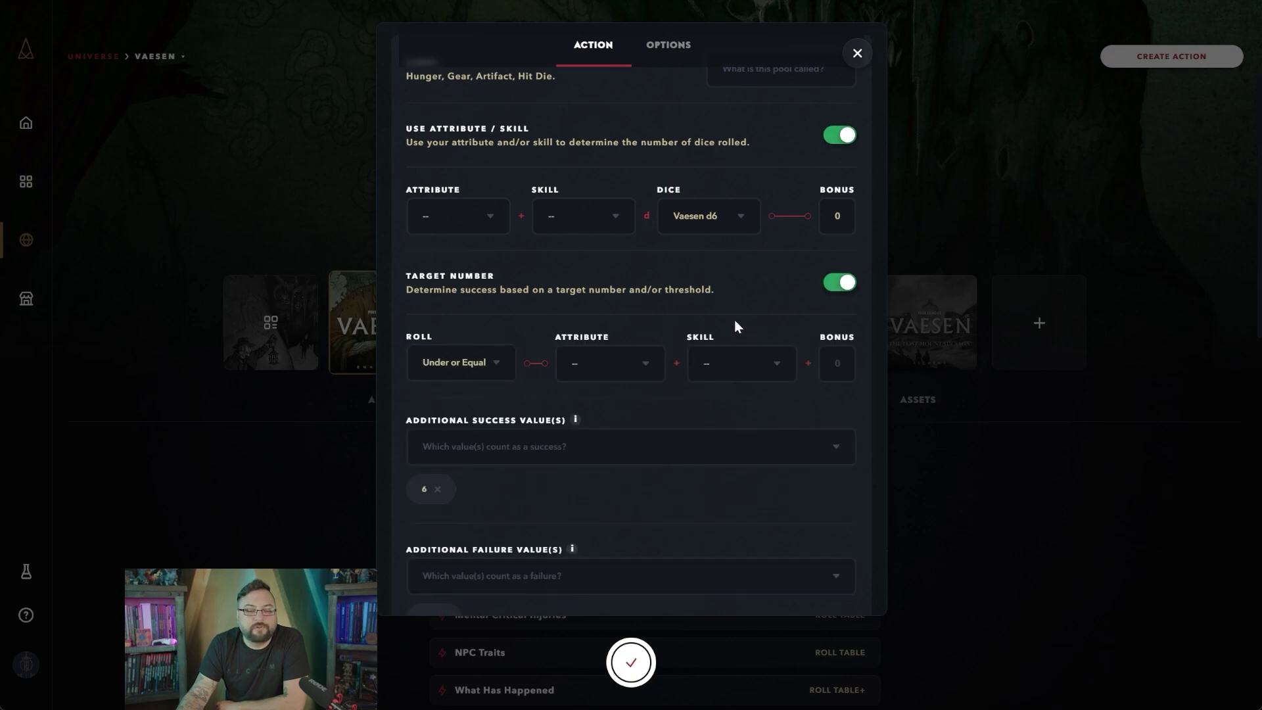
pyautogui.scroll(-1, 677, 322)
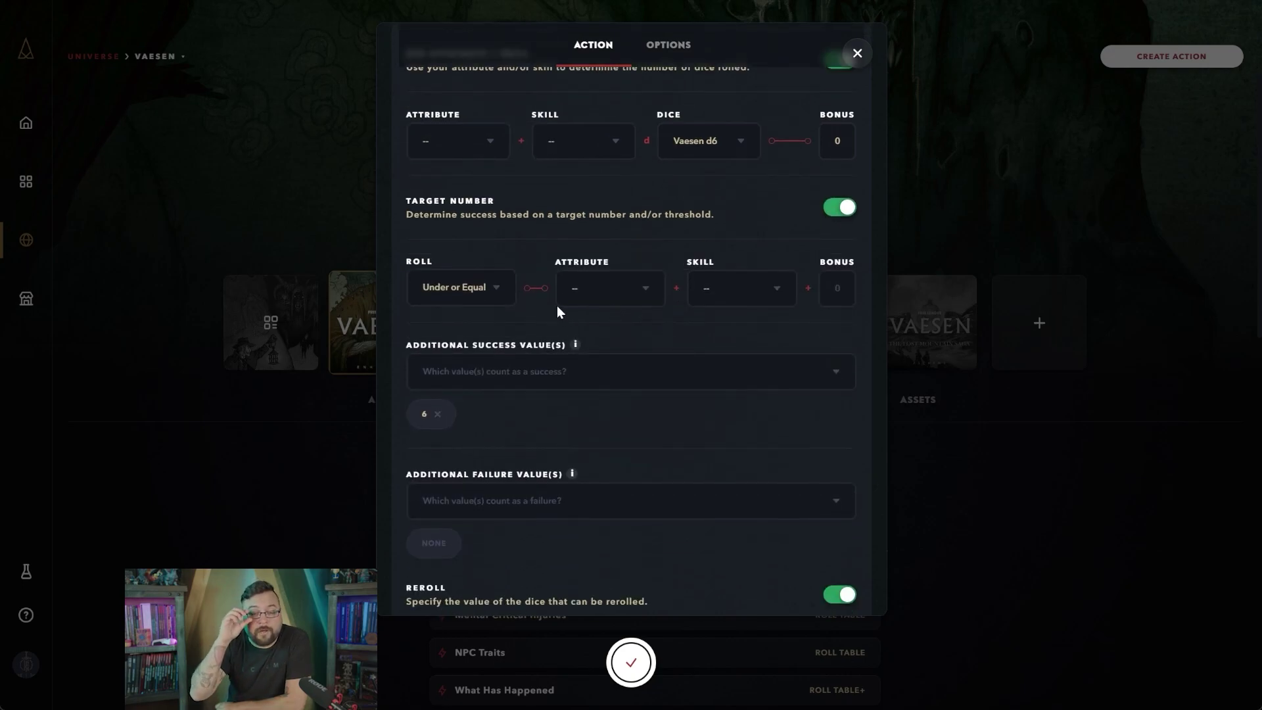
pyautogui.click(503, 288)
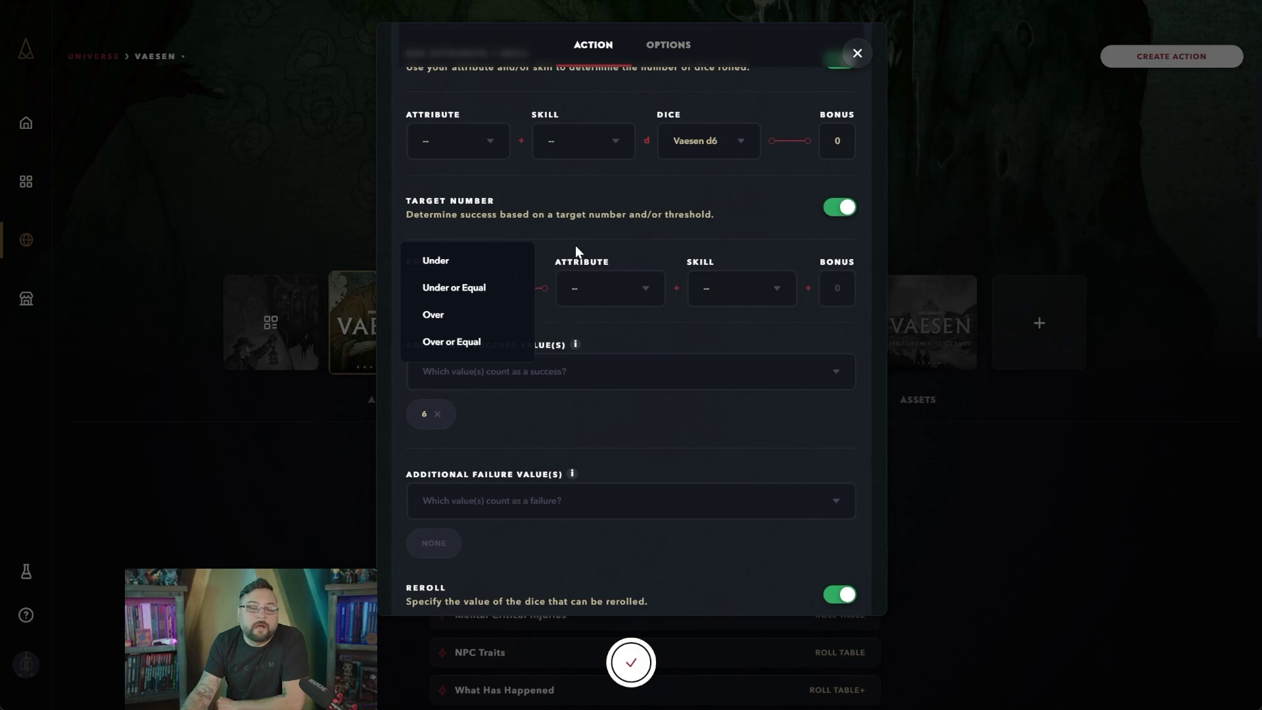
pyautogui.click(461, 287)
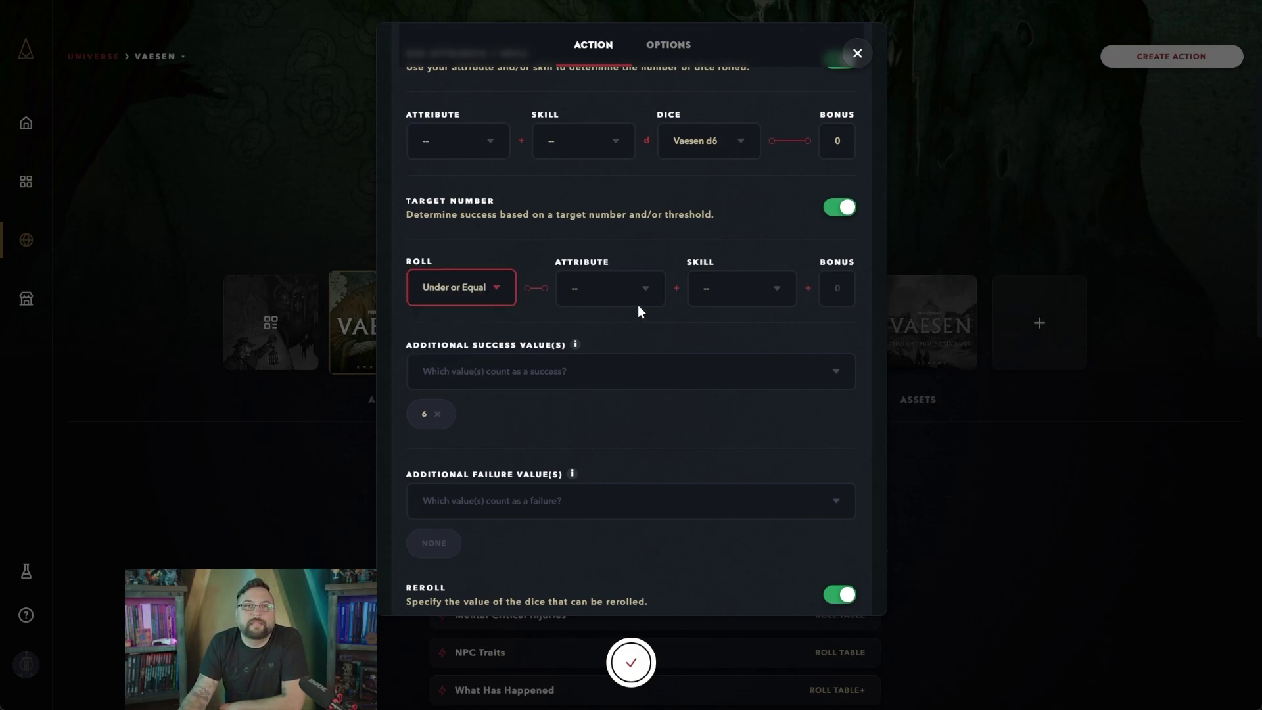
# - Try Physique as the target number's attribute and Force as its skill, and turn the target number option off again
pyautogui.click(651, 293)
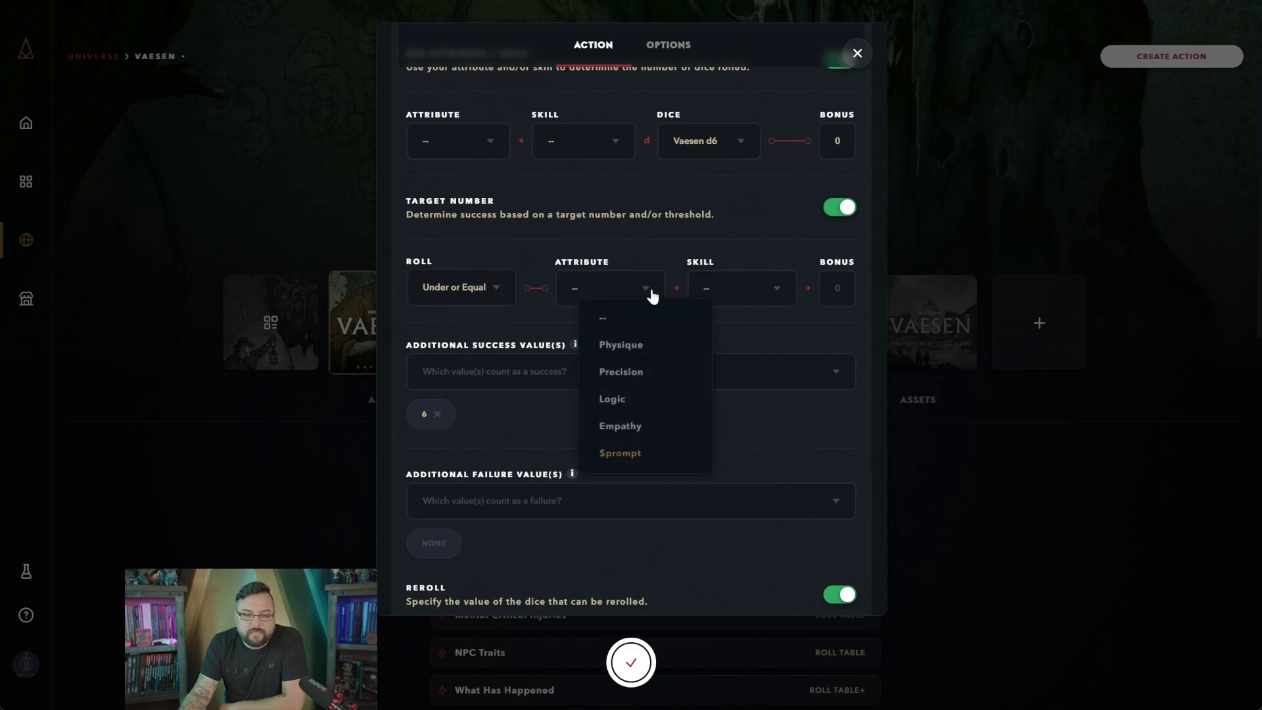
pyautogui.click(687, 263)
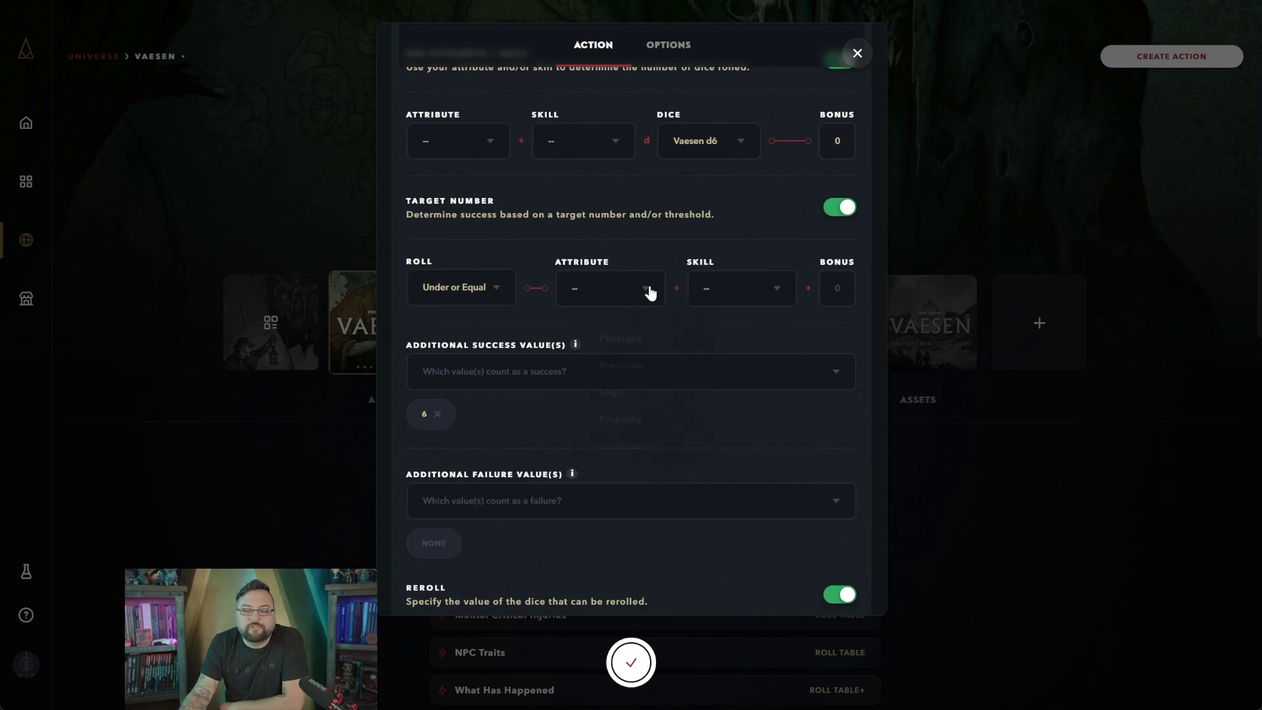
pyautogui.click(648, 289)
pyautogui.click(769, 292)
pyautogui.click(651, 289)
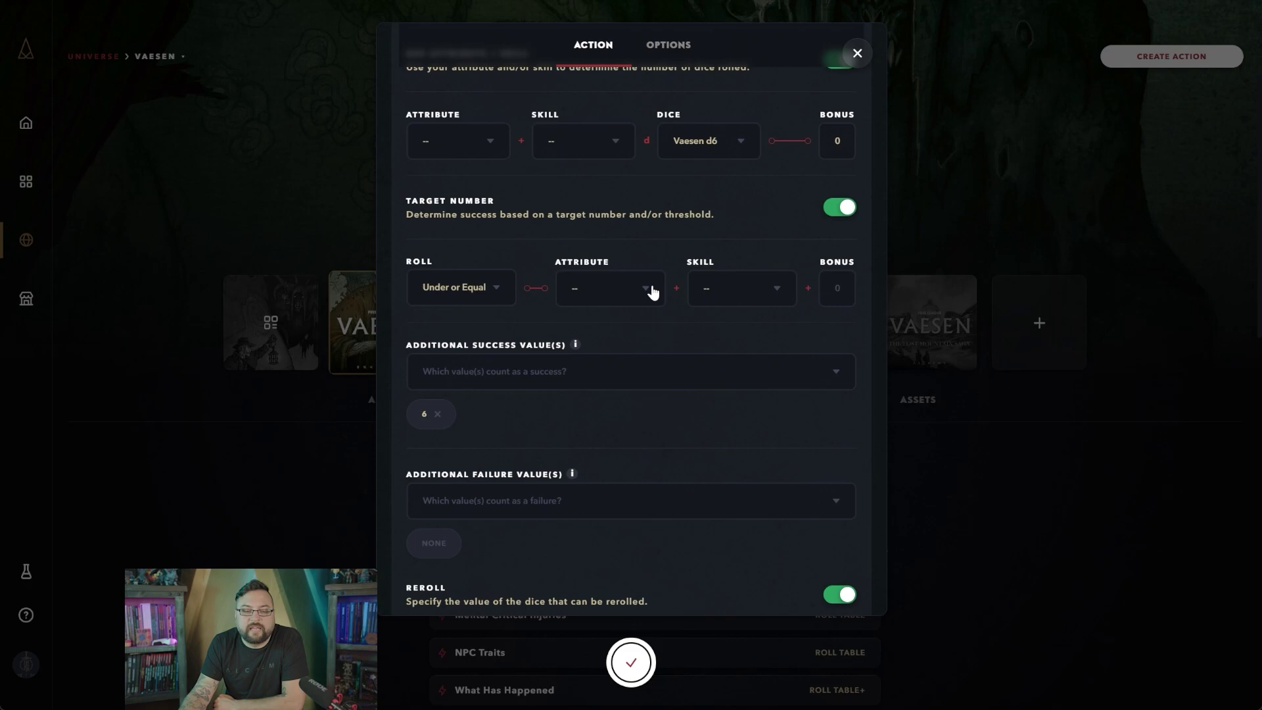
pyautogui.click(646, 293)
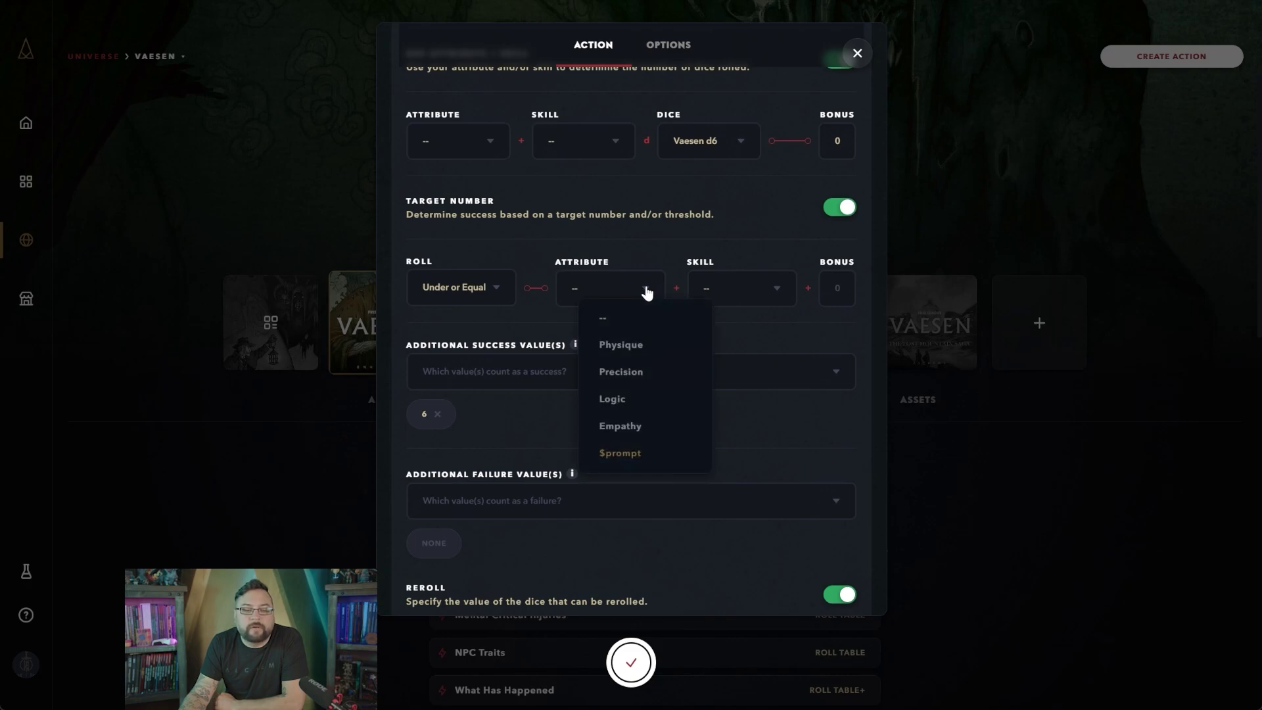
pyautogui.click(645, 344)
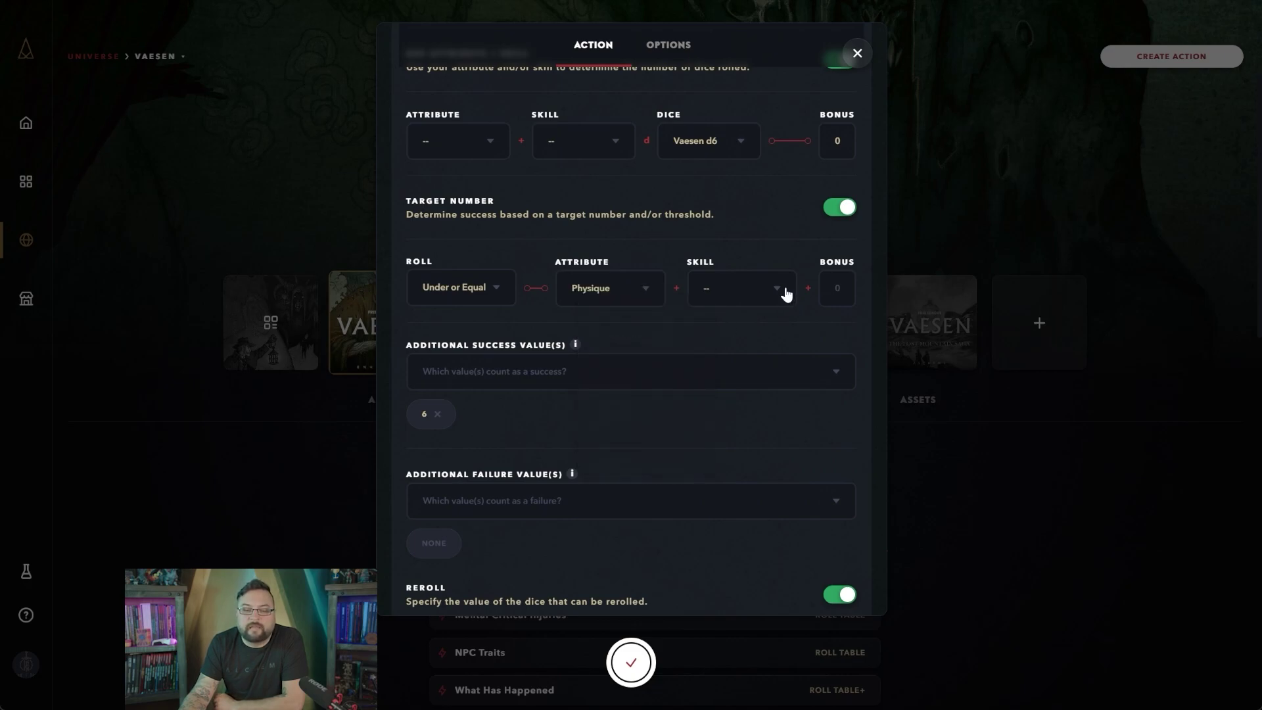
pyautogui.click(788, 291)
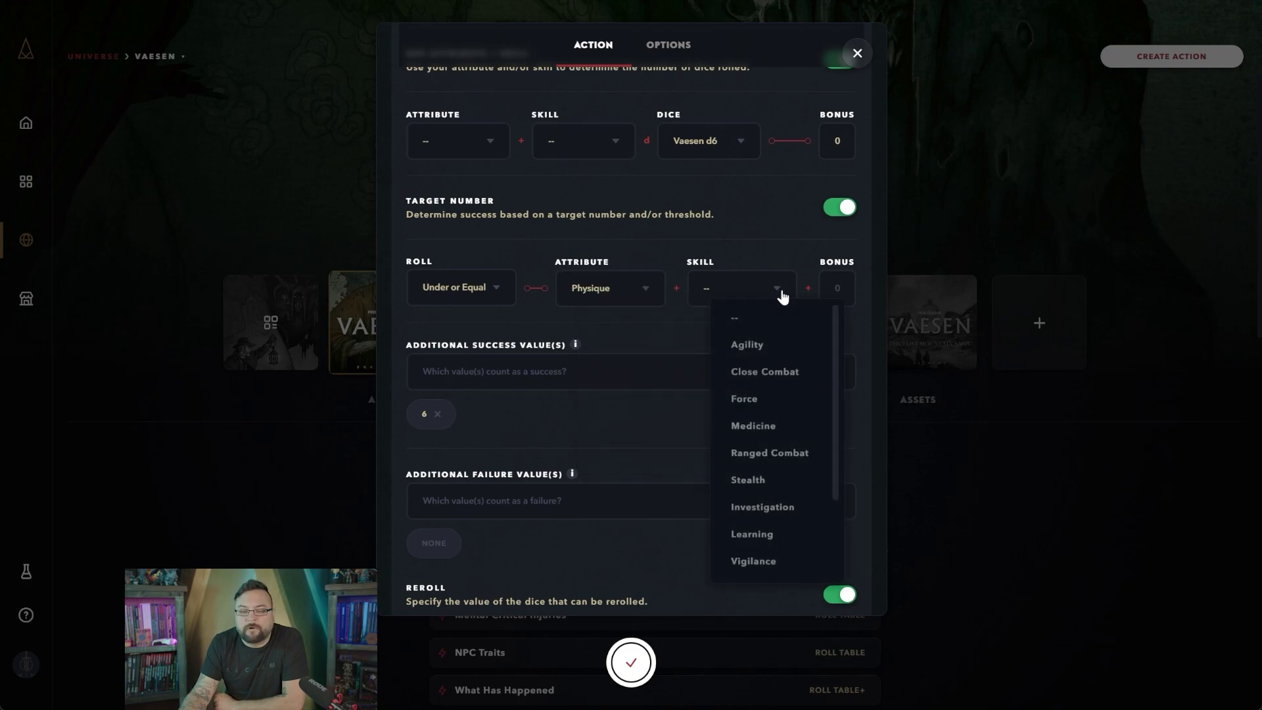
pyautogui.click(778, 404)
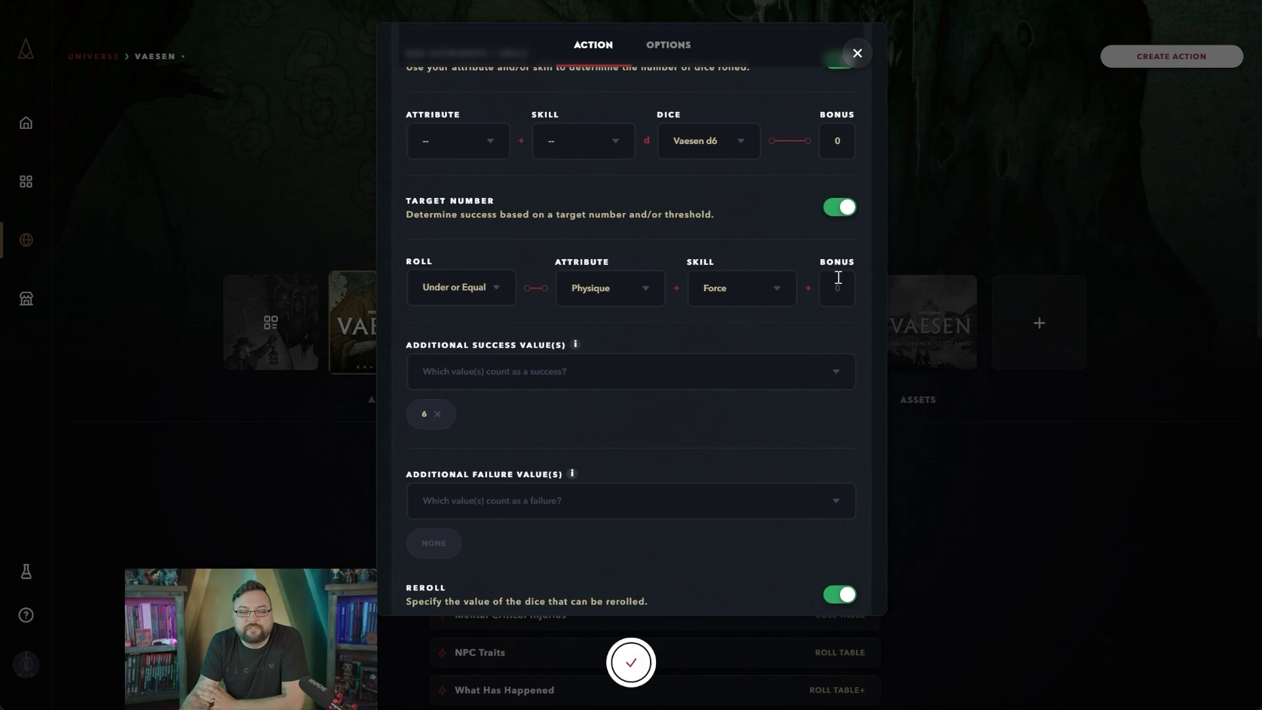
pyautogui.click(839, 209)
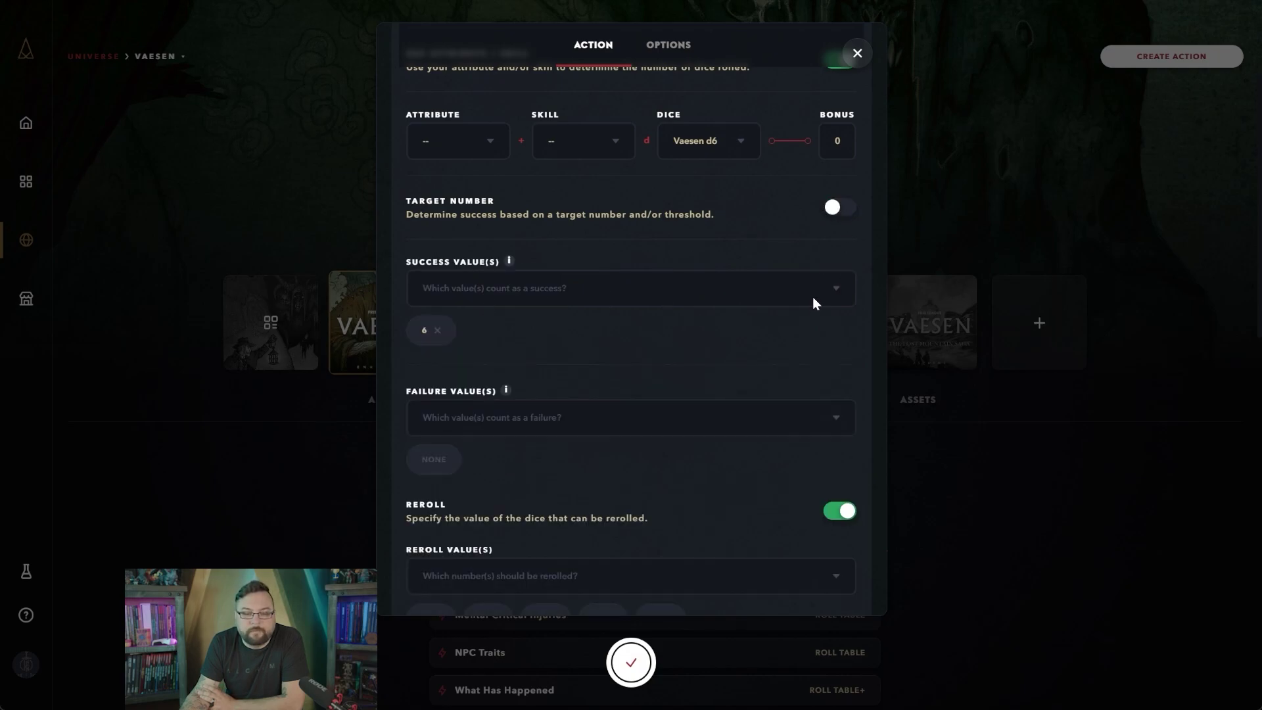
# - Add 5 to the dice pool's success values
pyautogui.click(834, 289)
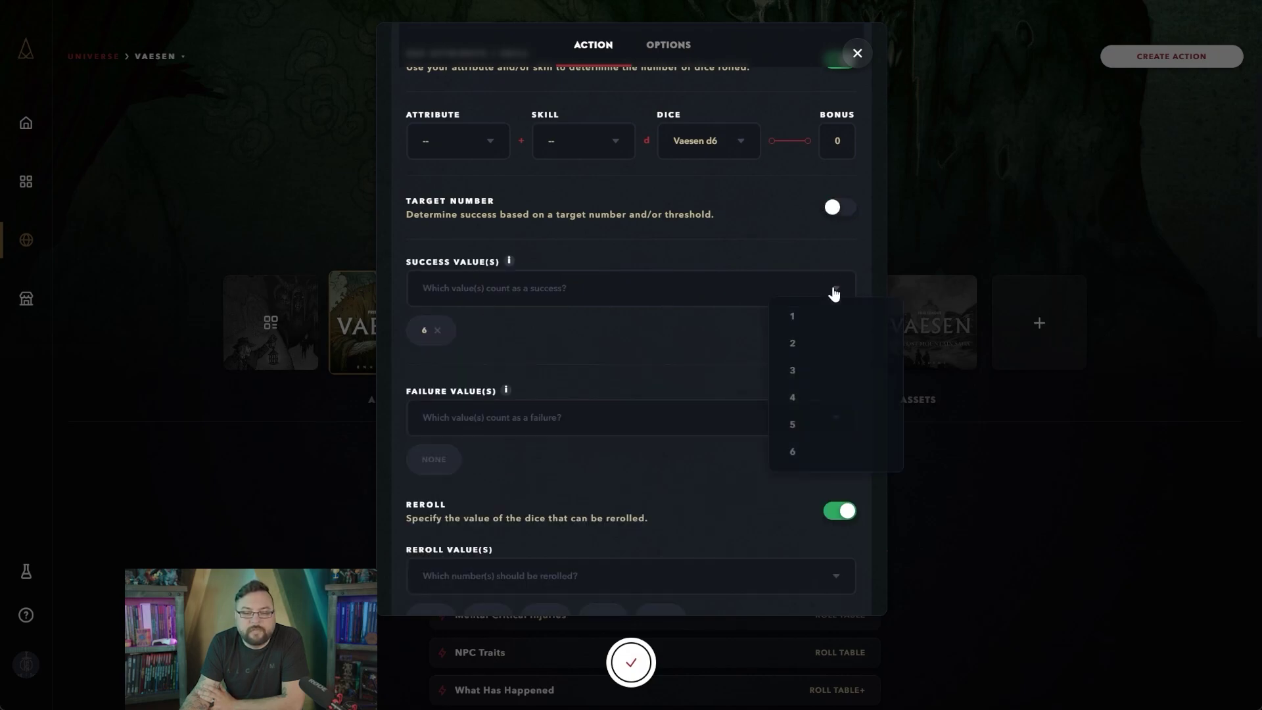
pyautogui.click(679, 358)
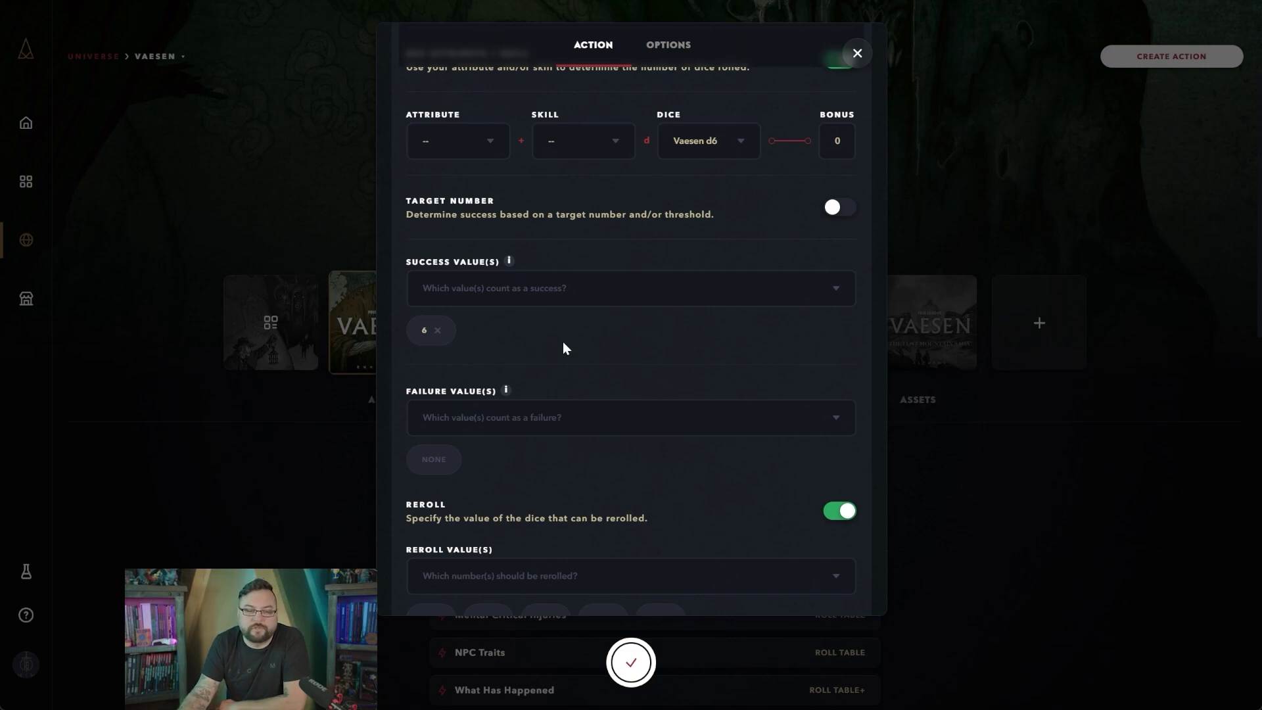
pyautogui.click(838, 291)
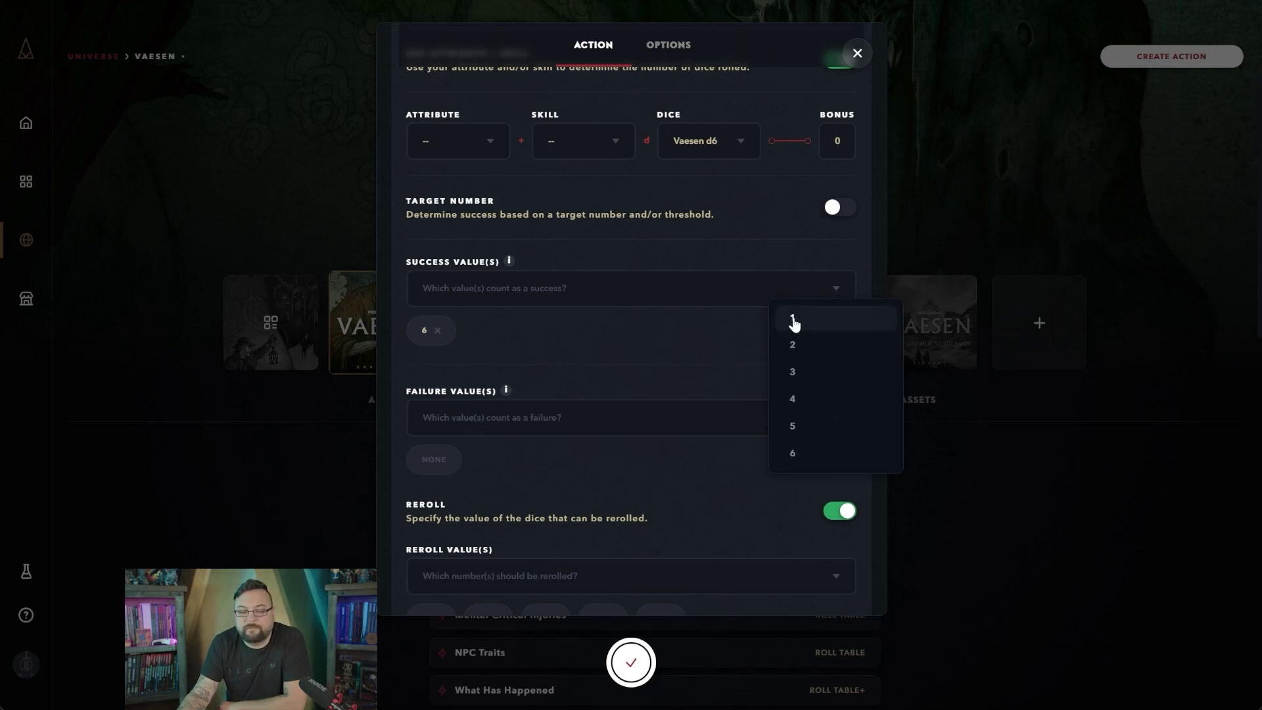
pyautogui.click(815, 427)
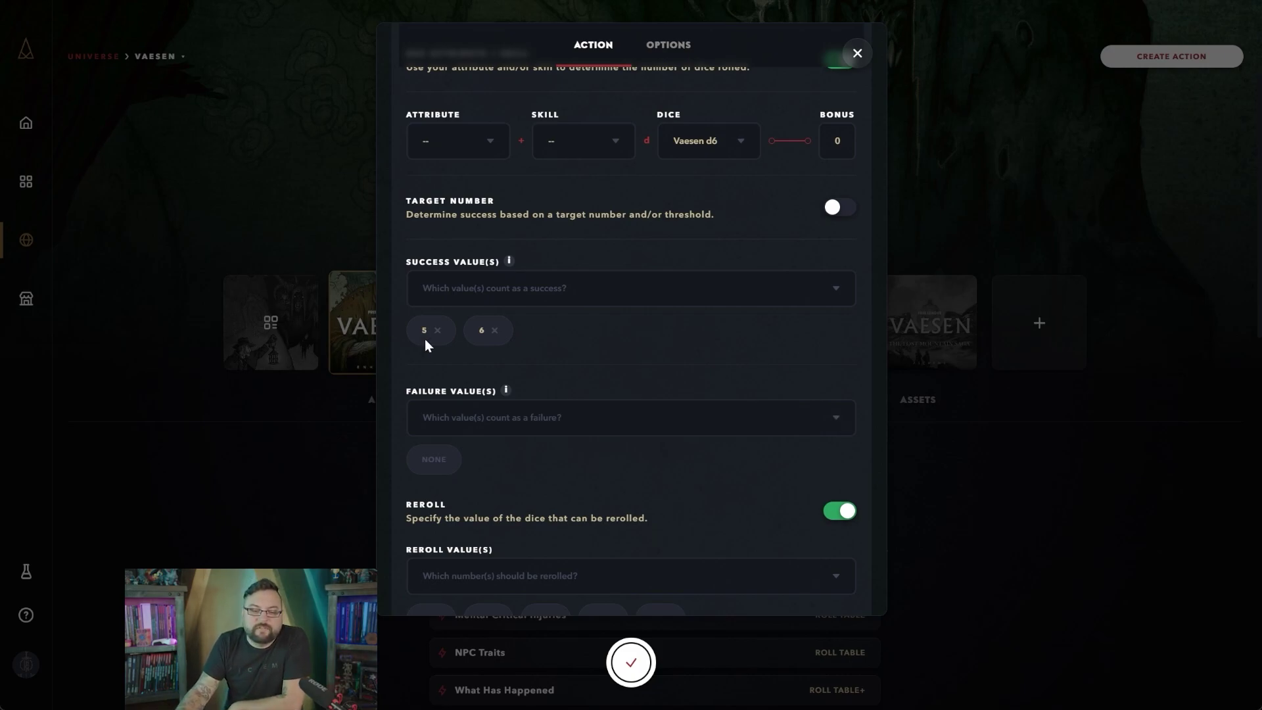
# - Add 1, 2, 3 and 4 as the dice pool's failure values
pyautogui.click(835, 431)
pyautogui.click(805, 448)
pyautogui.click(838, 420)
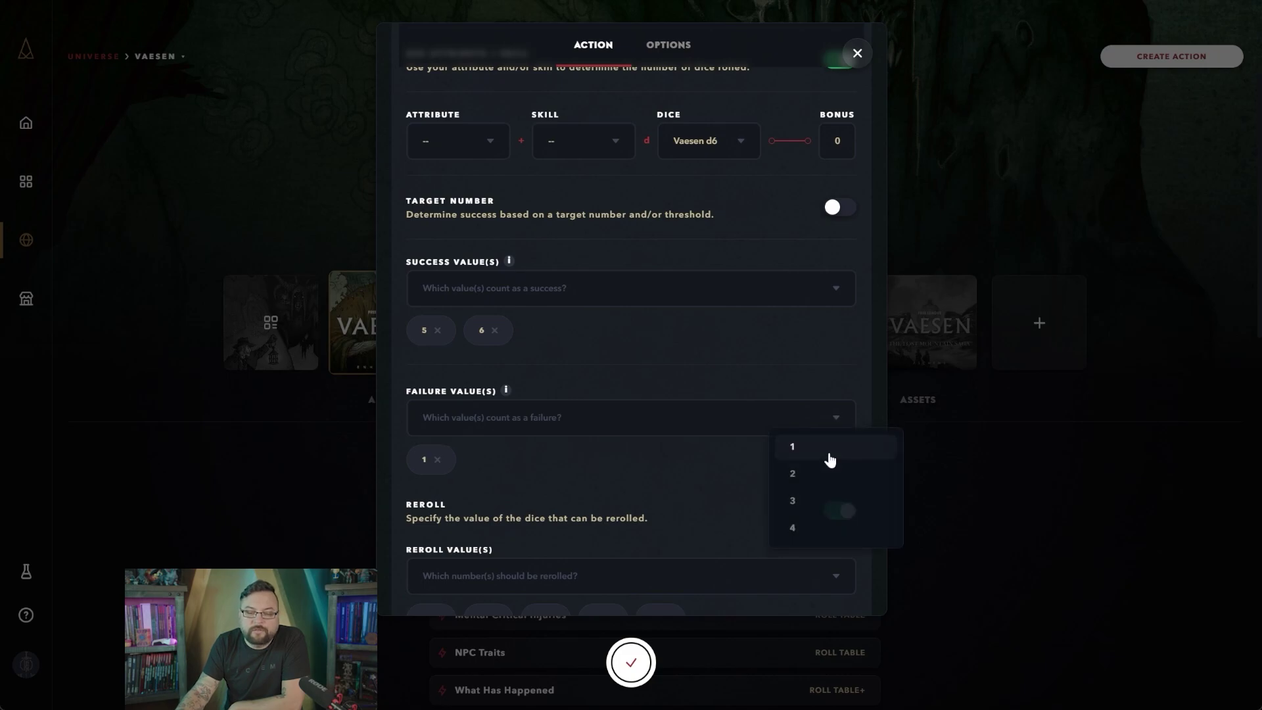
pyautogui.click(815, 473)
pyautogui.click(808, 501)
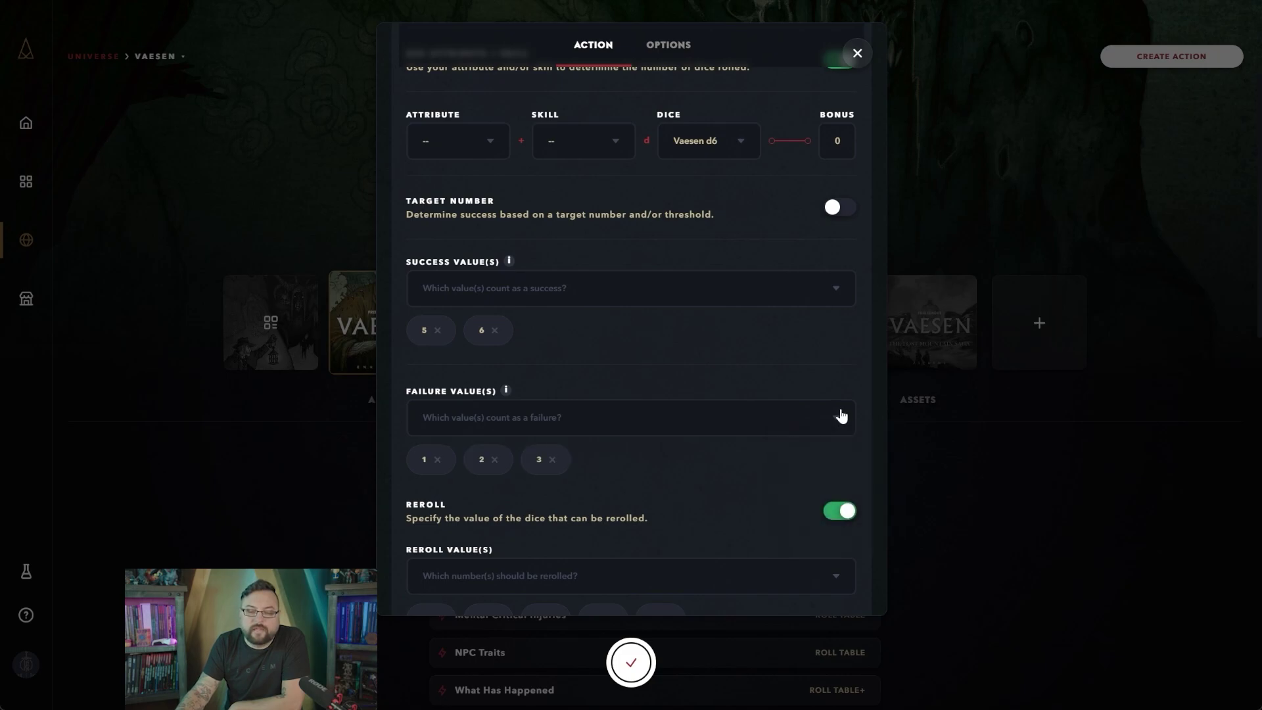
pyautogui.click(841, 415)
pyautogui.click(811, 526)
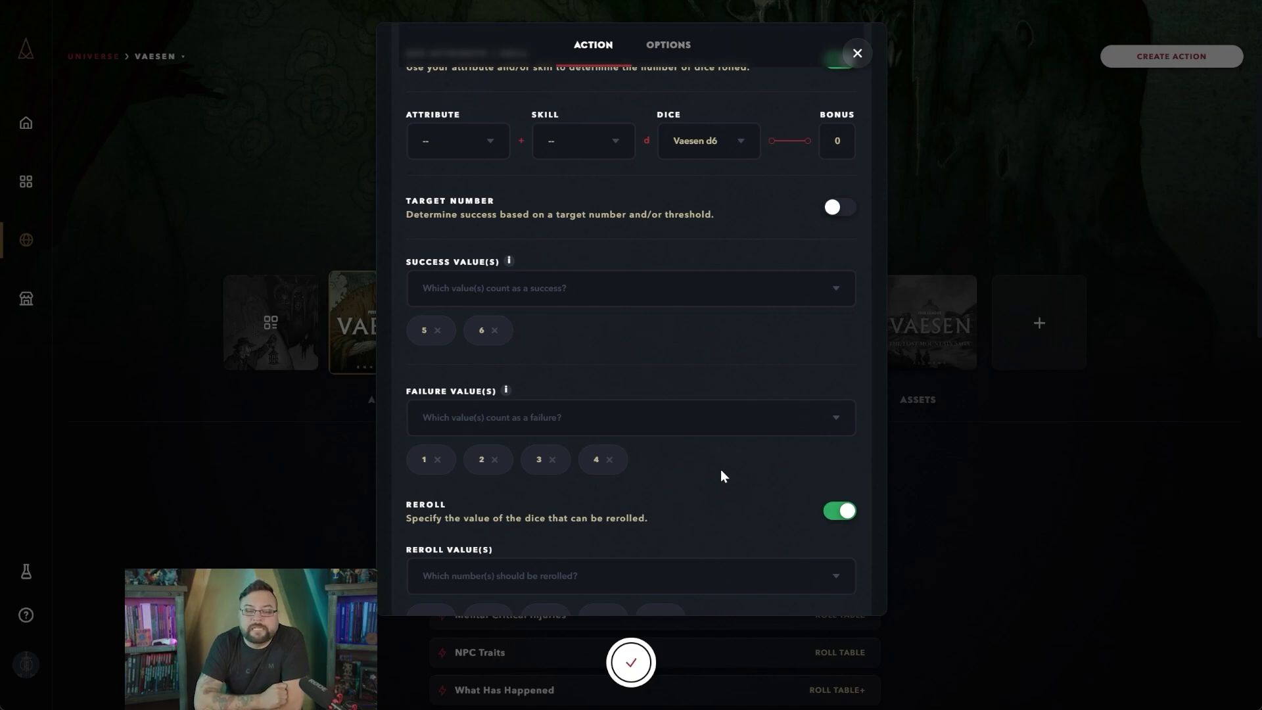
# - Add 6 to the success values two more times so it counts triple, and add 1 to the failure values again so it counts double
pyautogui.scroll(1, 720, 469)
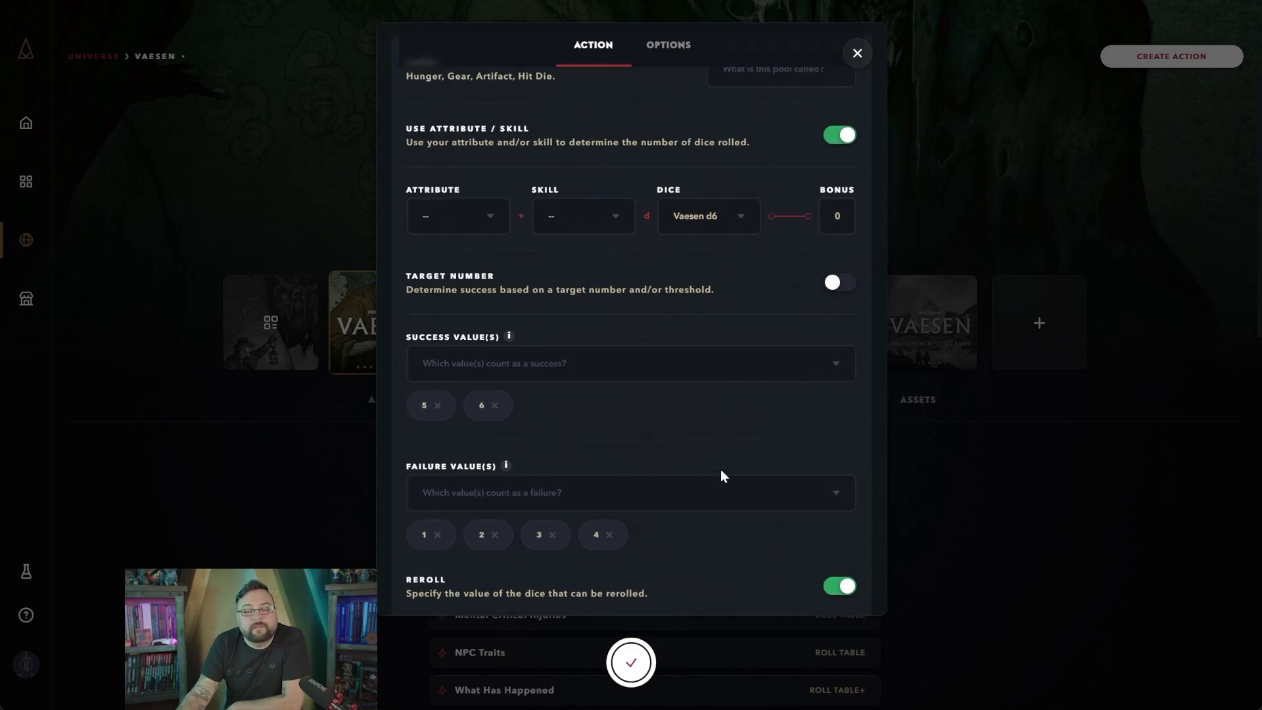
pyautogui.click(832, 364)
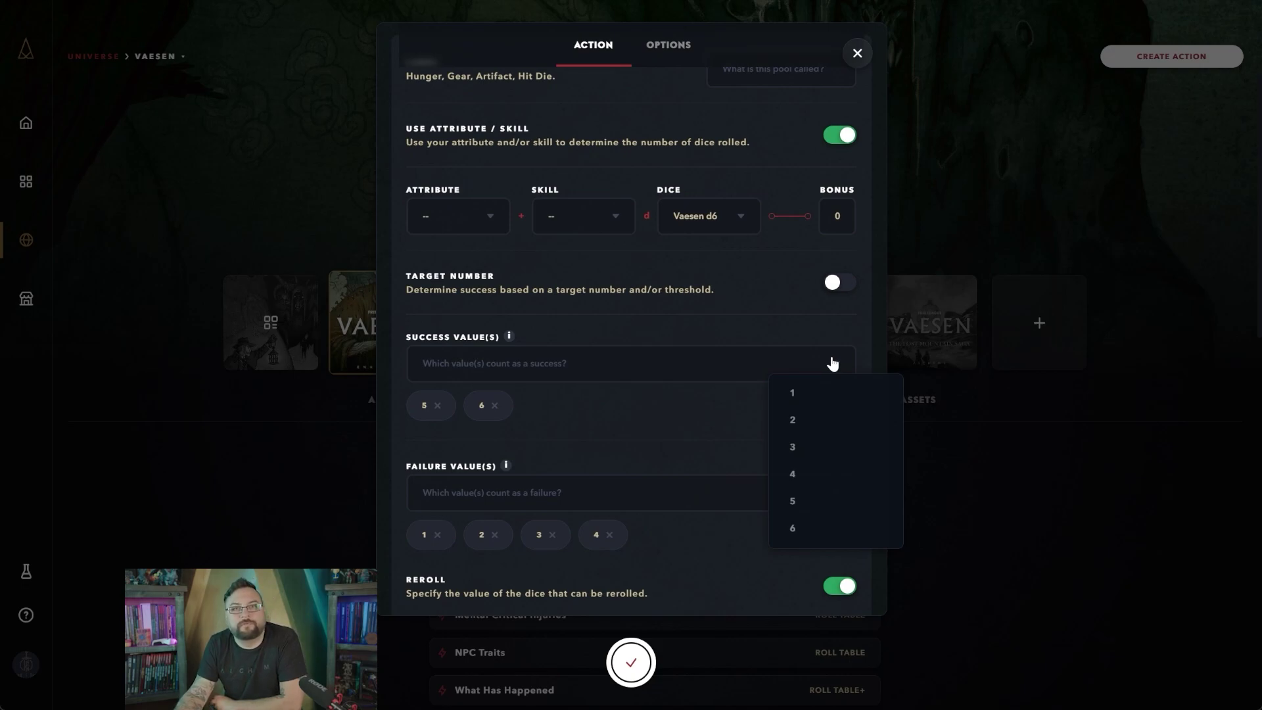
pyautogui.click(645, 407)
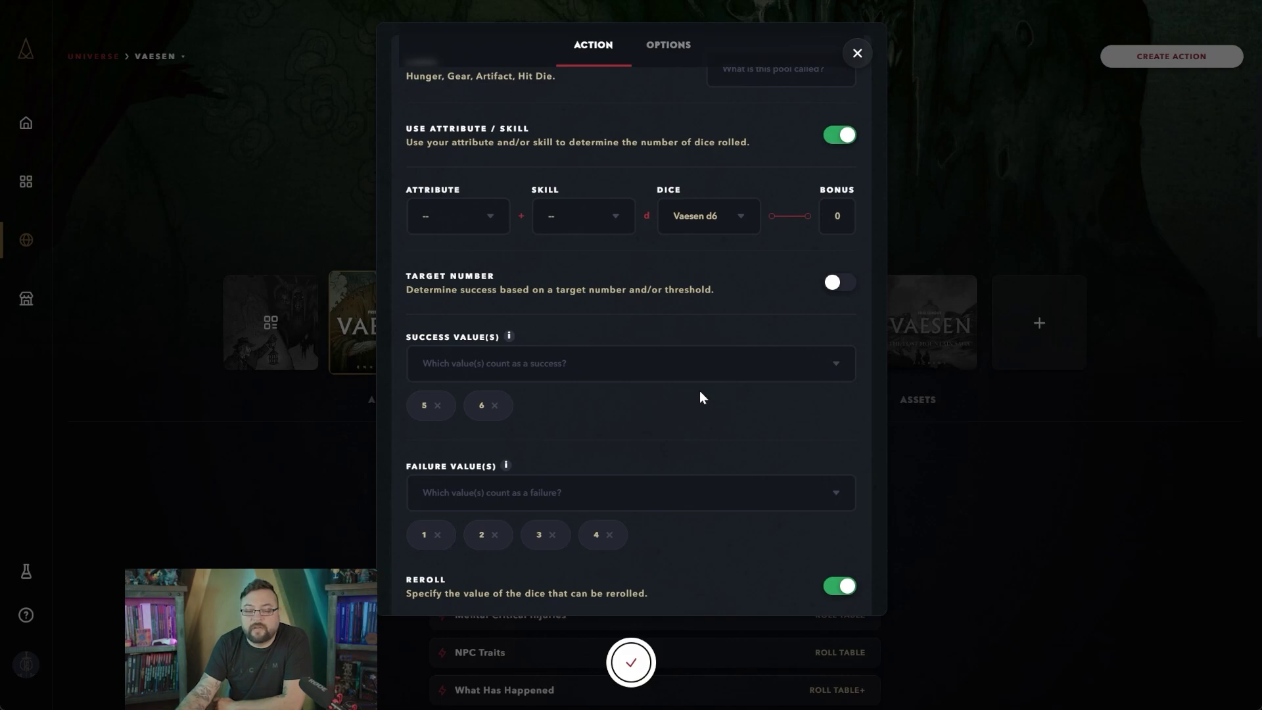
pyautogui.click(845, 374)
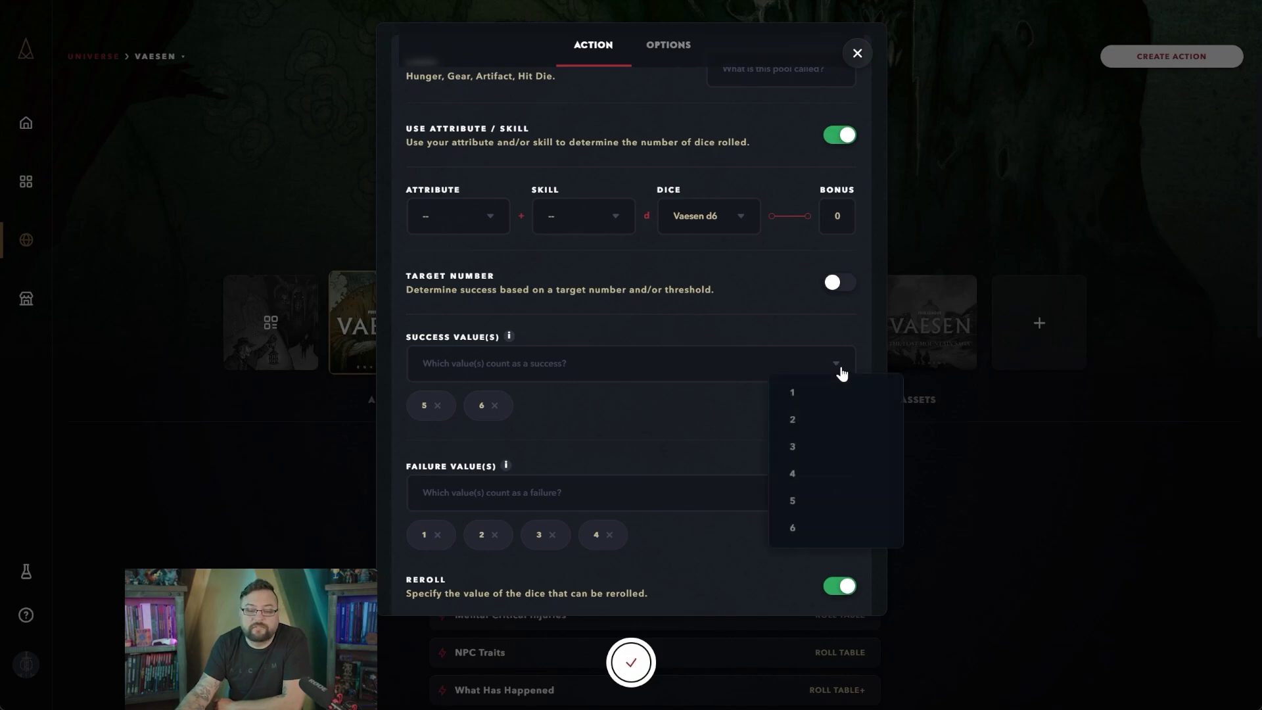
pyautogui.click(802, 536)
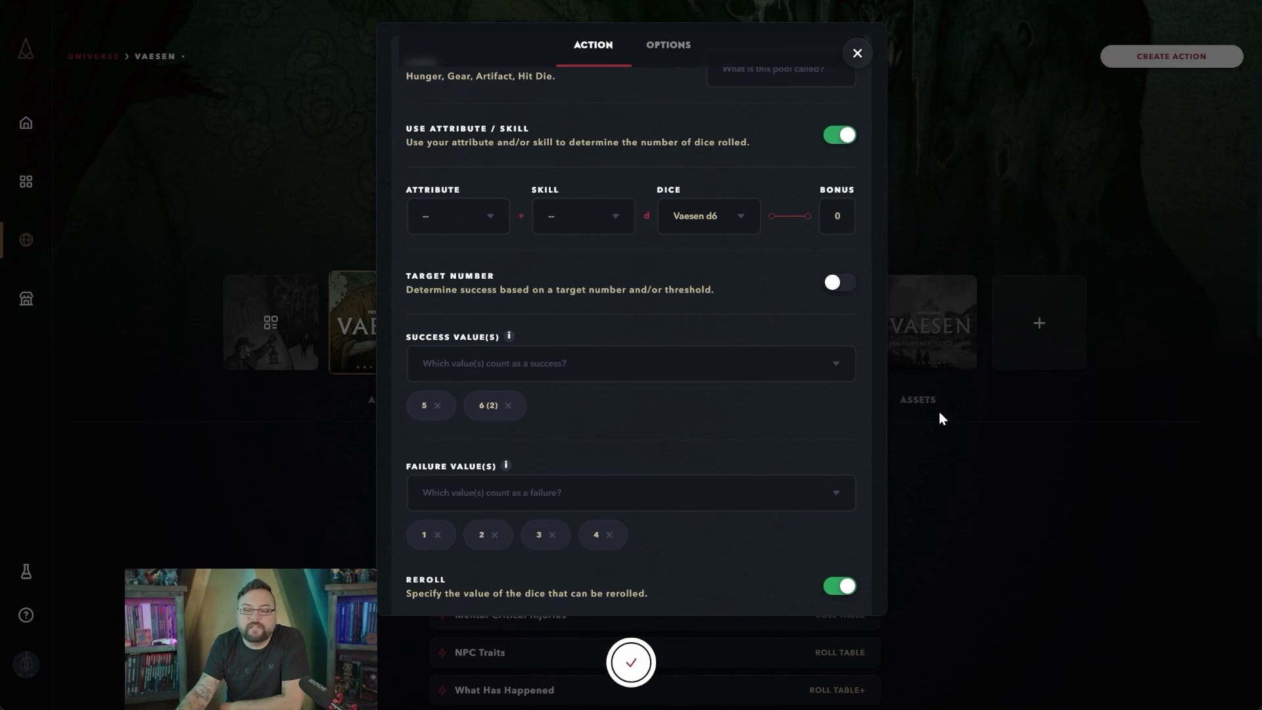
pyautogui.click(839, 366)
pyautogui.click(803, 527)
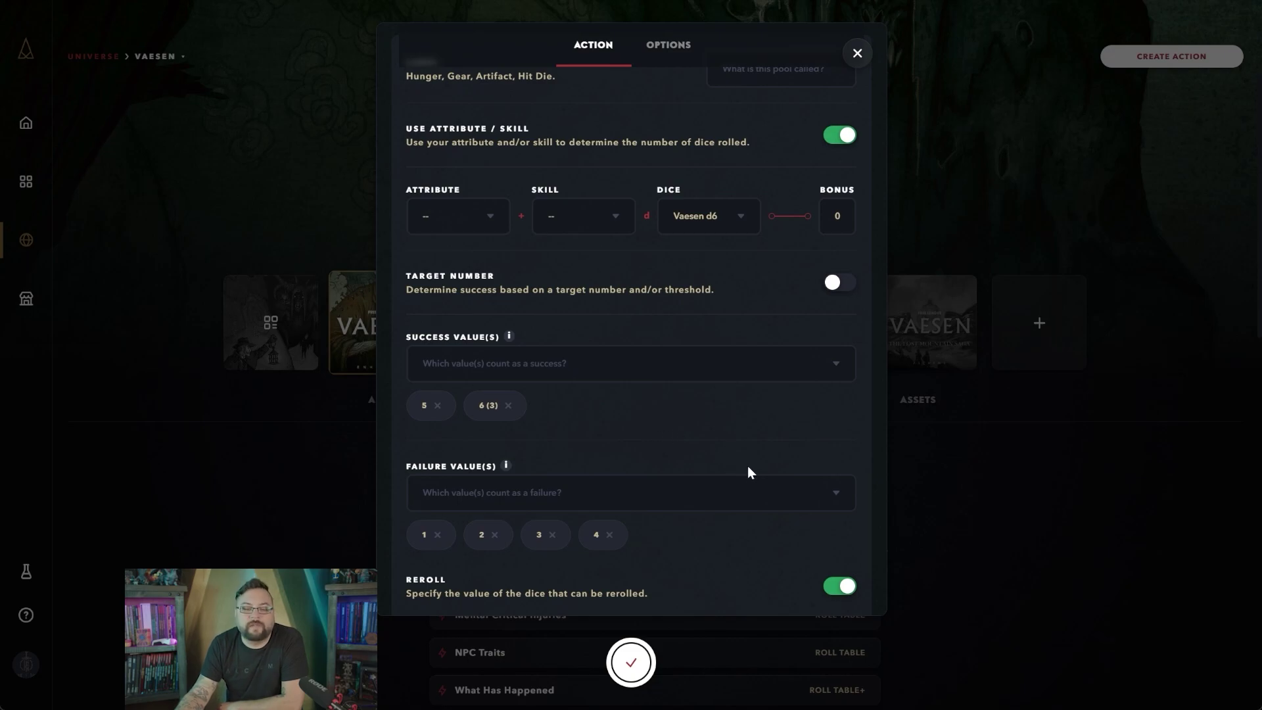
pyautogui.click(821, 502)
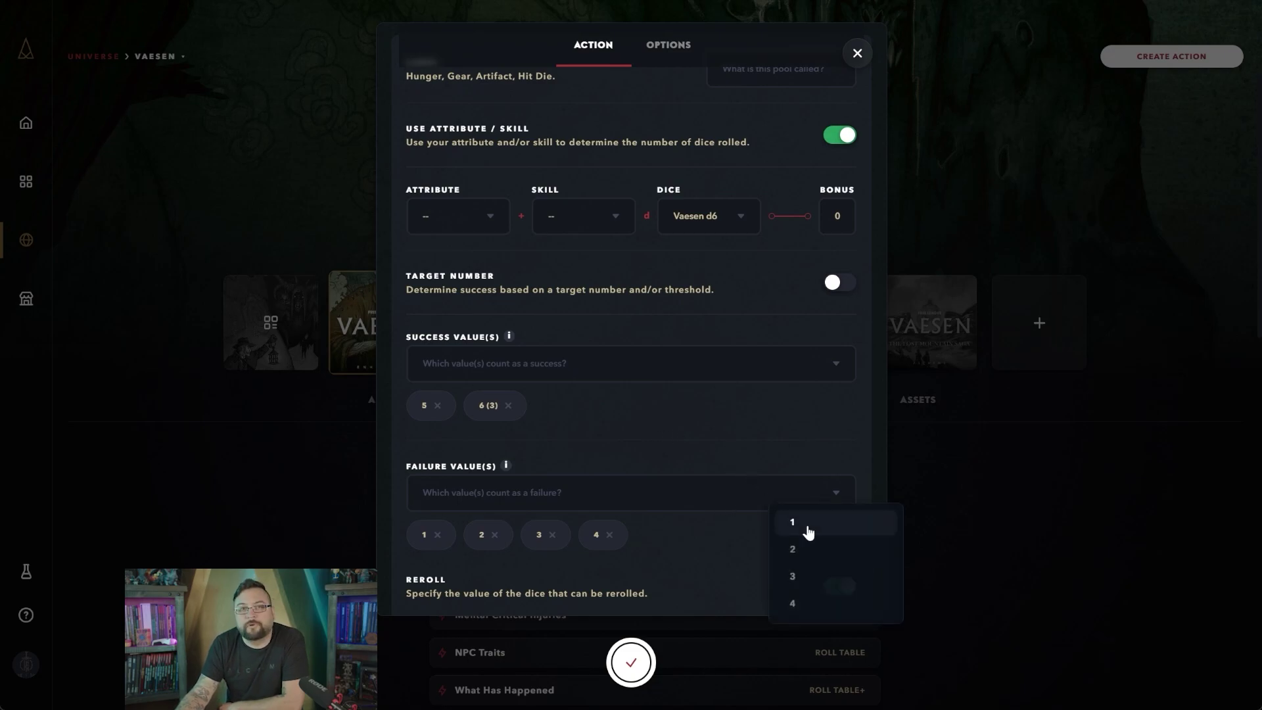
pyautogui.click(807, 524)
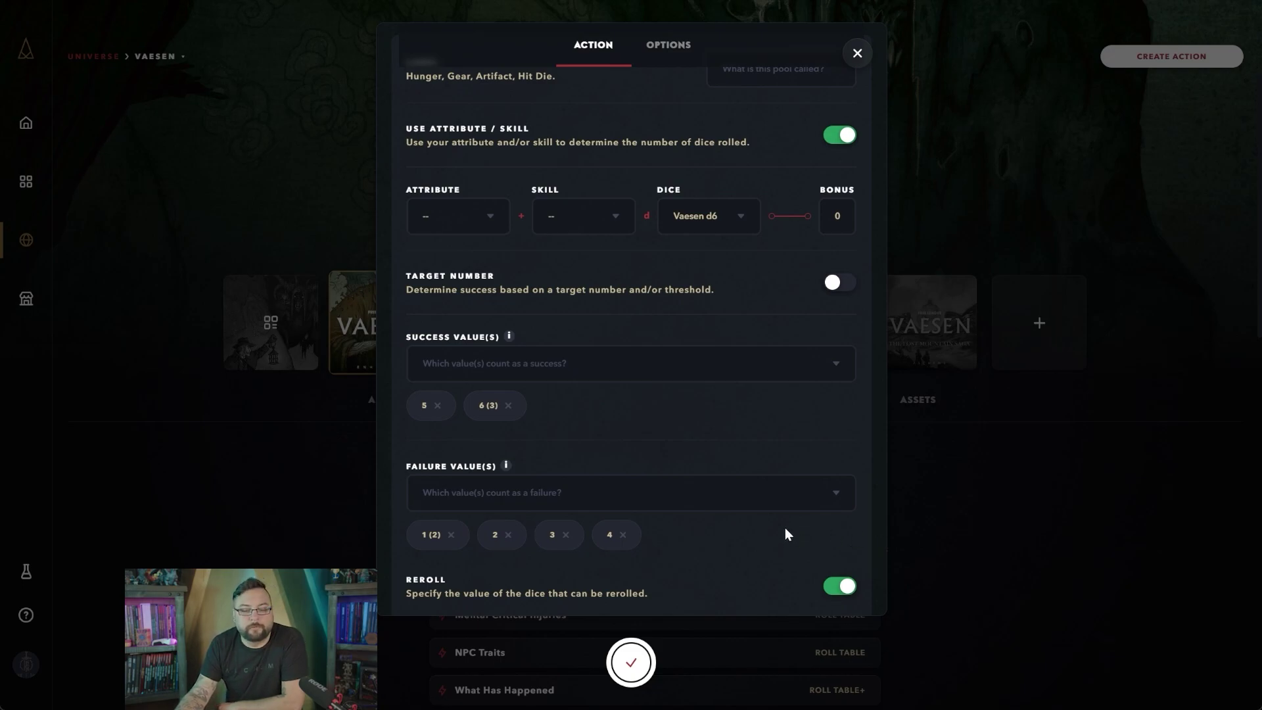
# - Remove 5 from the dice pool's reroll values and turn the reroll option off
pyautogui.scroll(-3, 786, 530)
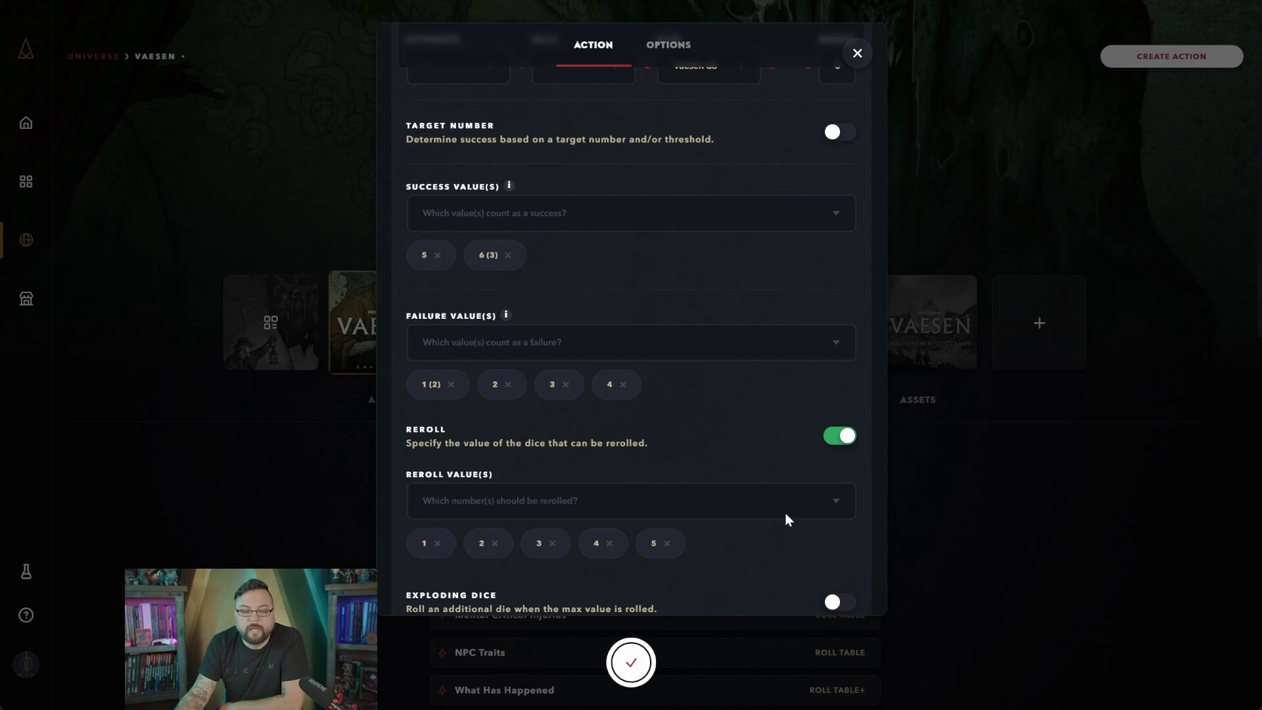
pyautogui.scroll(-1, 787, 519)
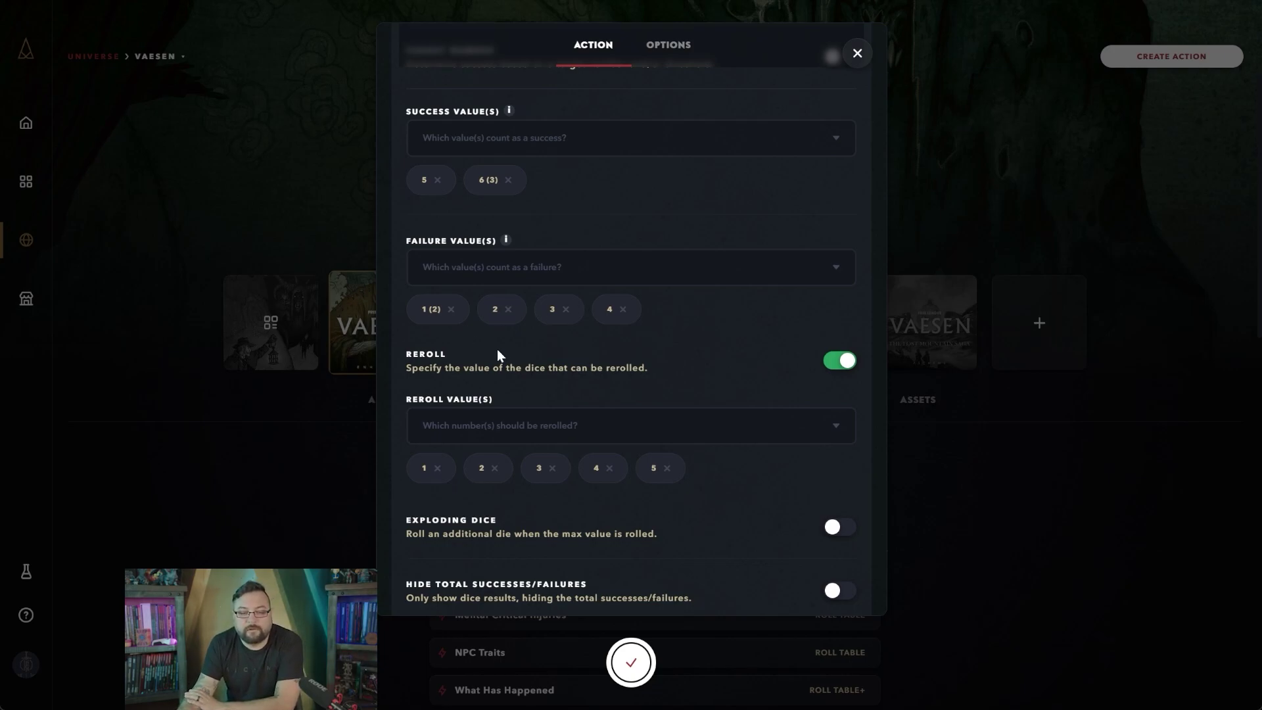
pyautogui.click(836, 363)
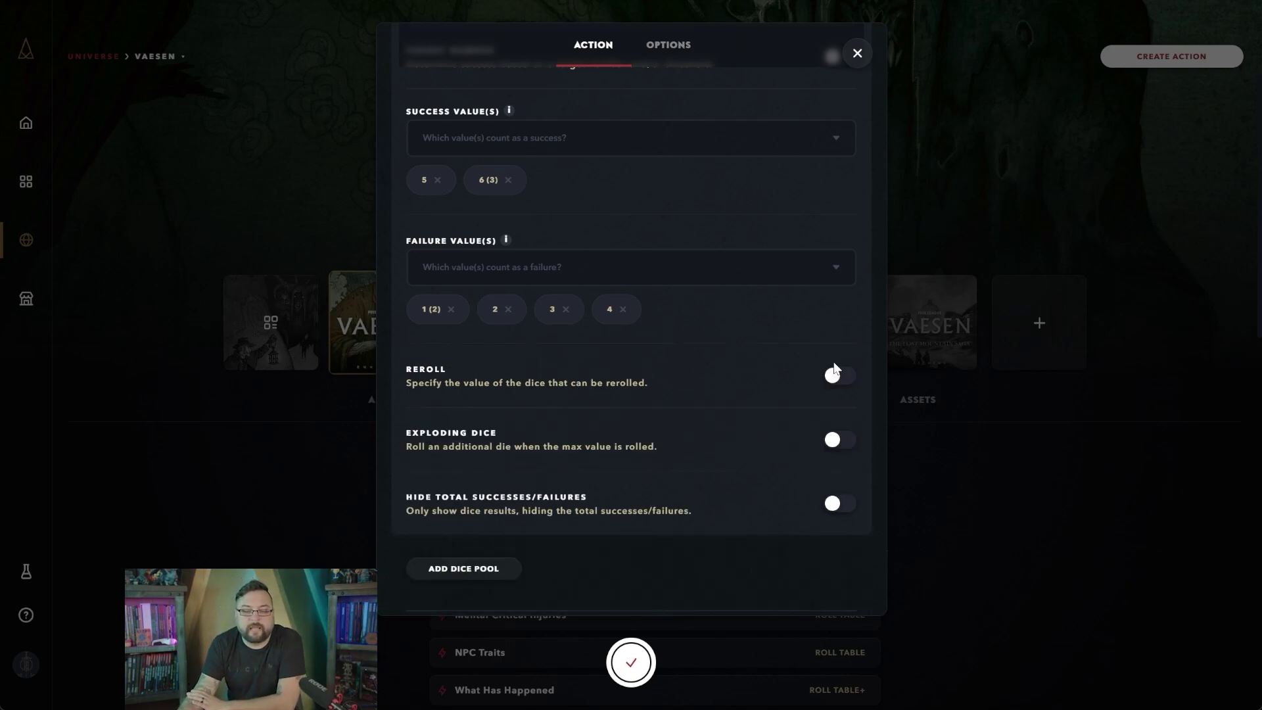
pyautogui.click(836, 363)
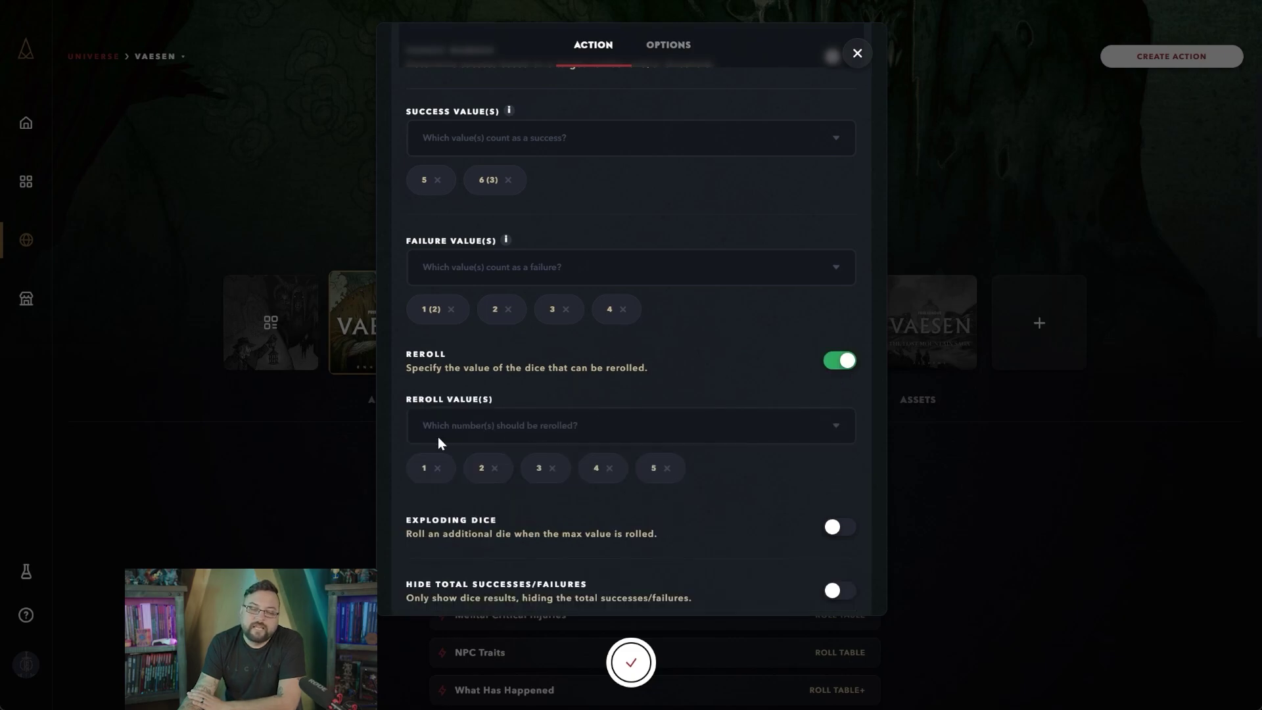
pyautogui.click(667, 468)
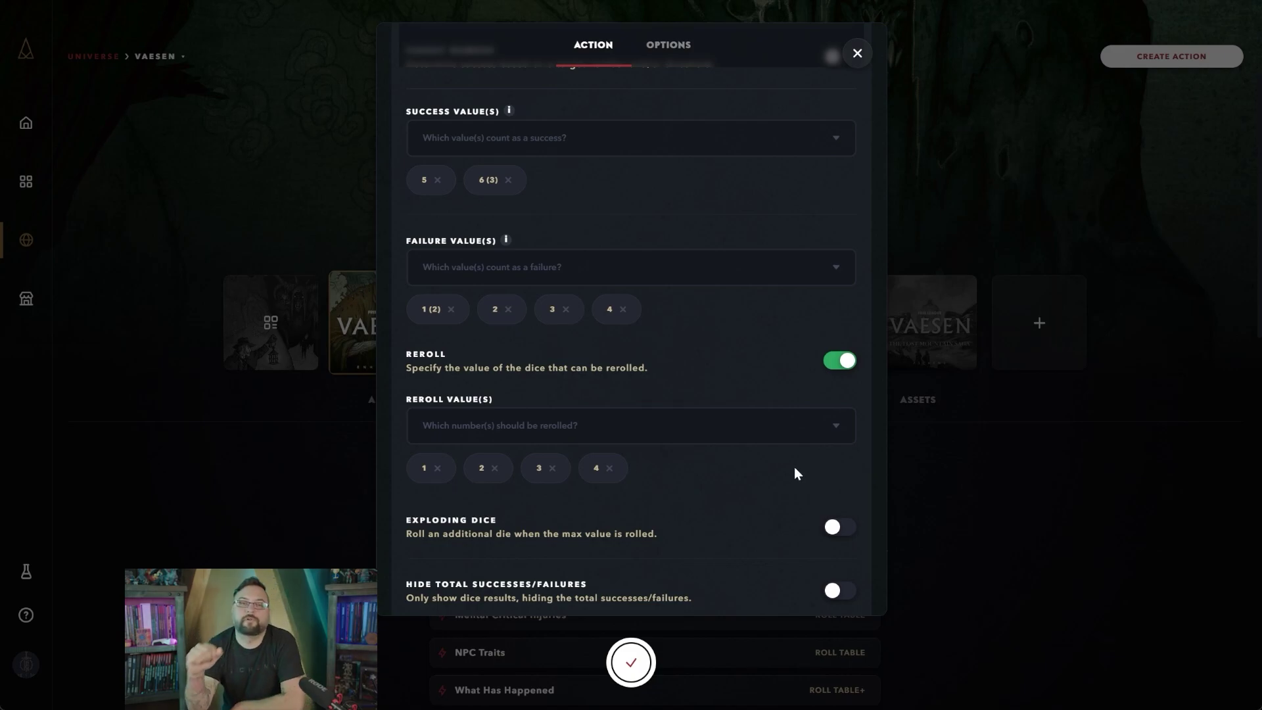
pyautogui.click(840, 360)
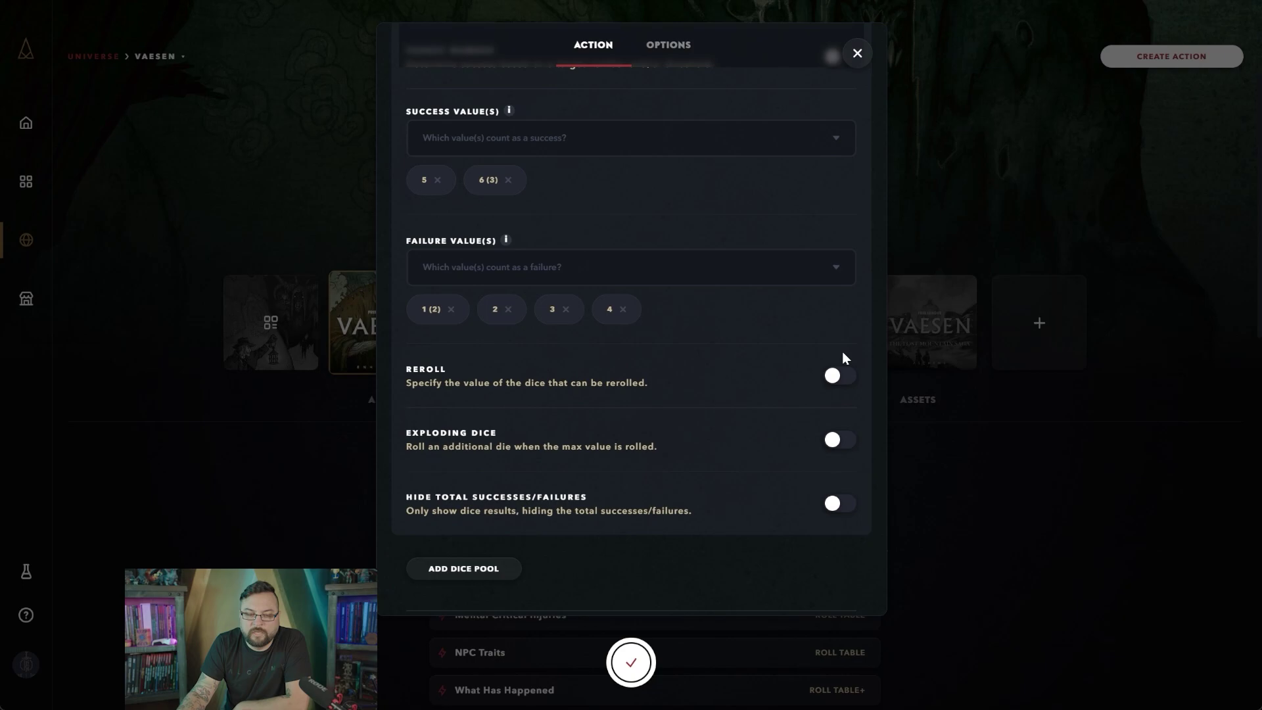
# - Enable exploding dice for the dice pool
pyautogui.scroll(-1, 800, 419)
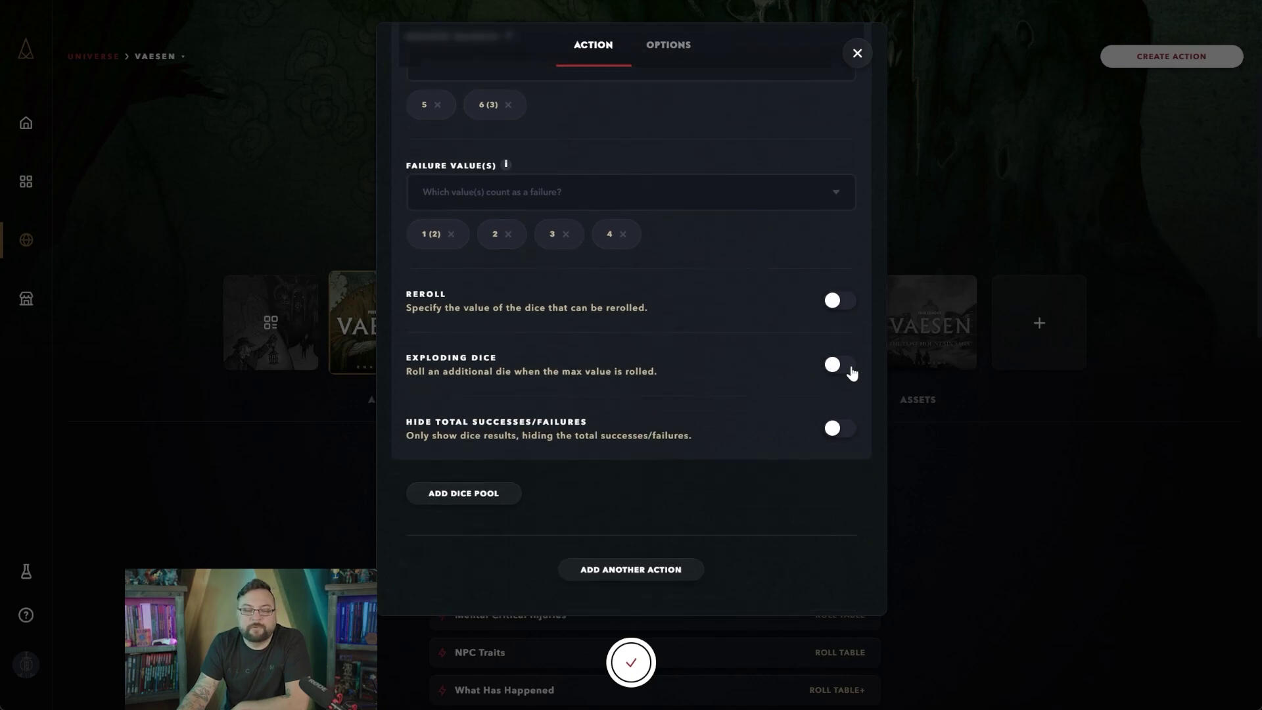
pyautogui.click(840, 369)
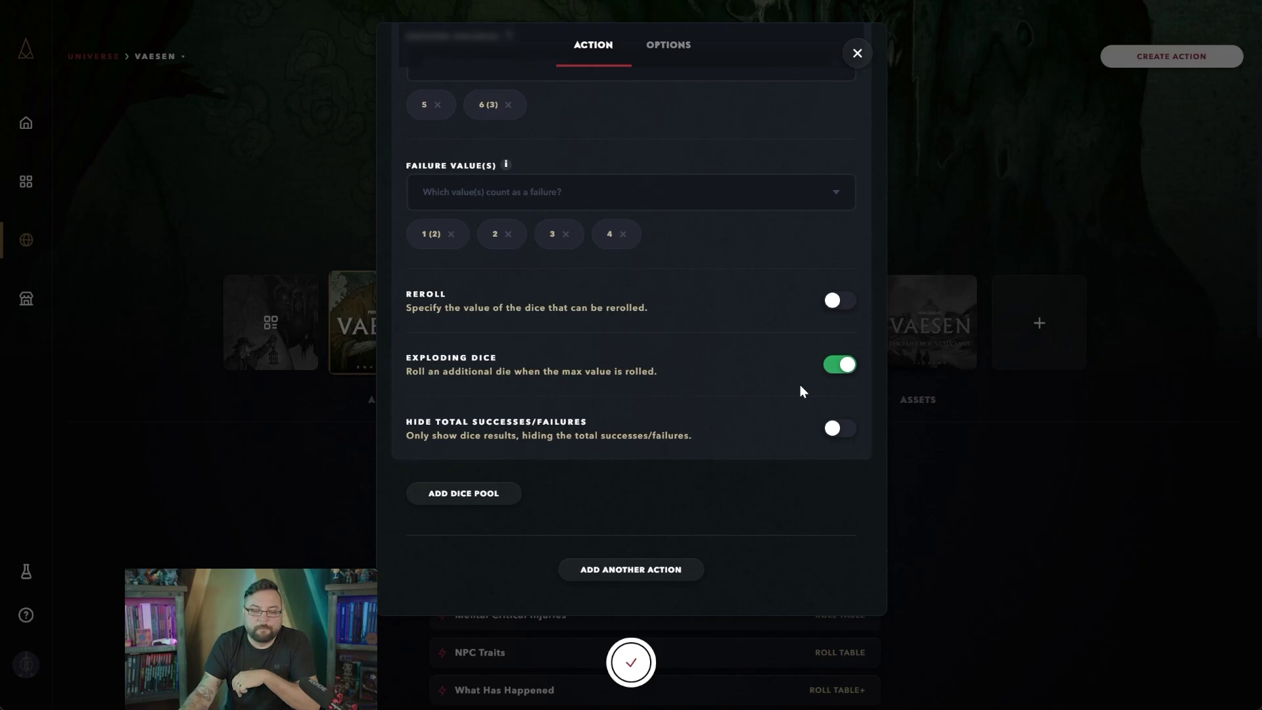
pyautogui.scroll(10, 800, 385)
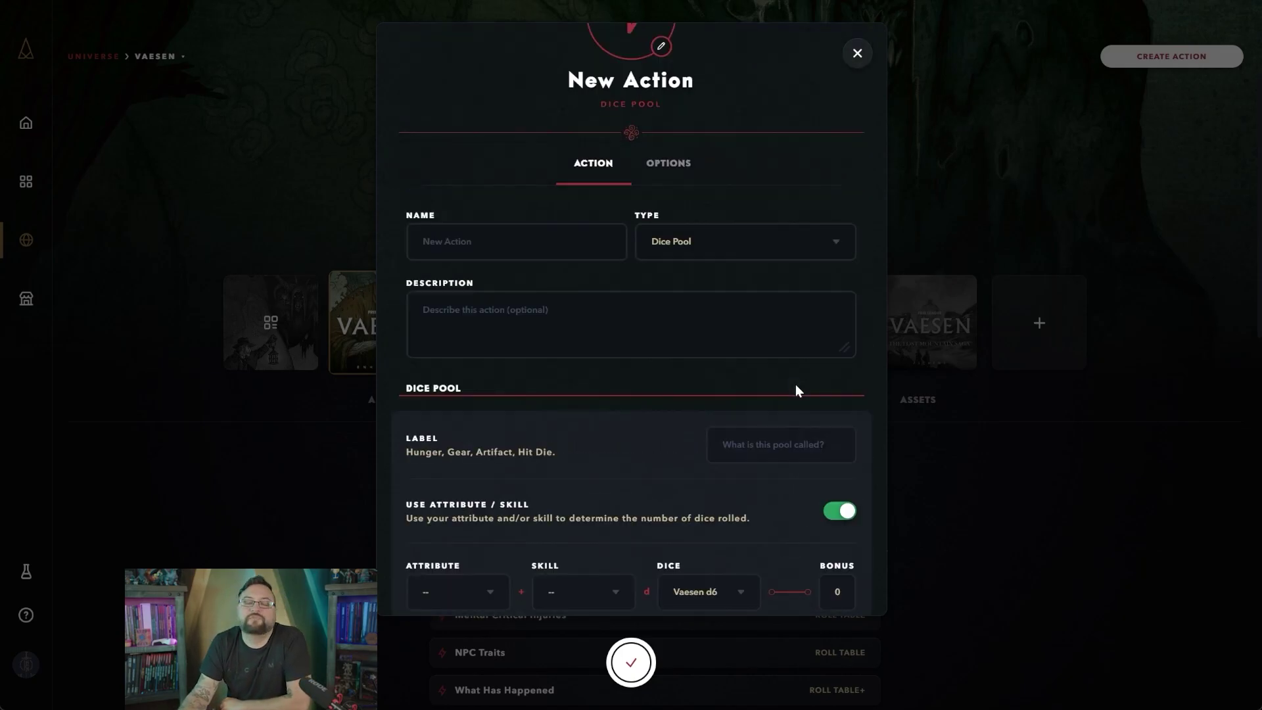